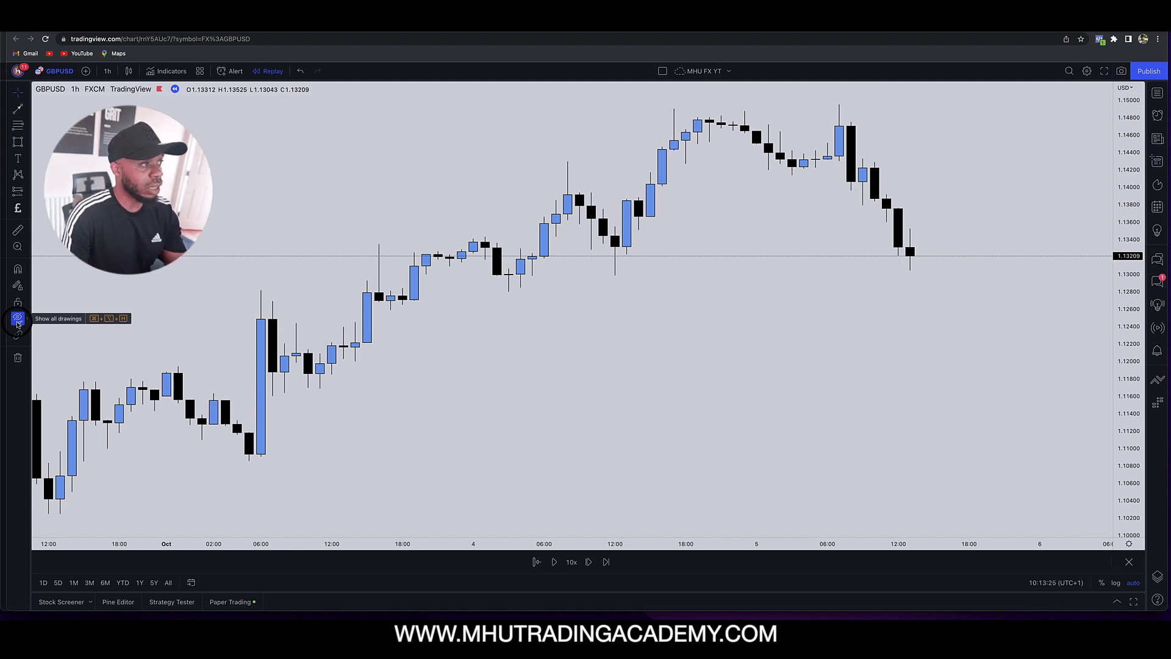
Show all hidden drawings so the dashed daily separators reappear on the GBPUSD 1-hour chart
click(18, 317)
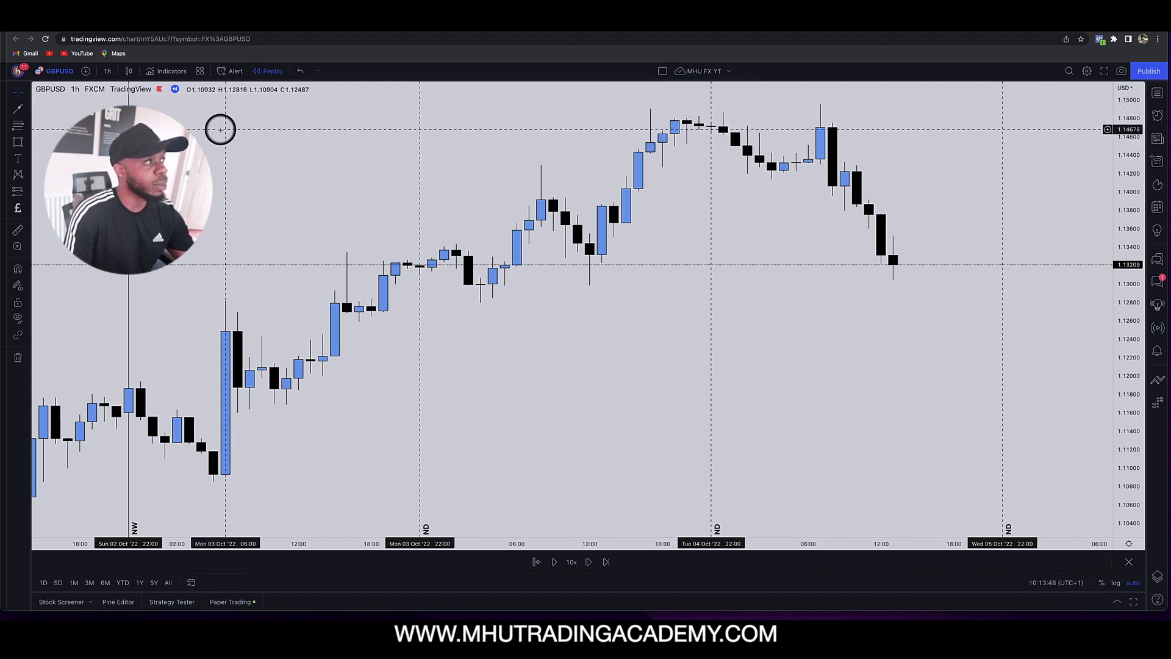
Draw a short red £-labelled trend line across the equal highs near 1.1480
click(12, 112)
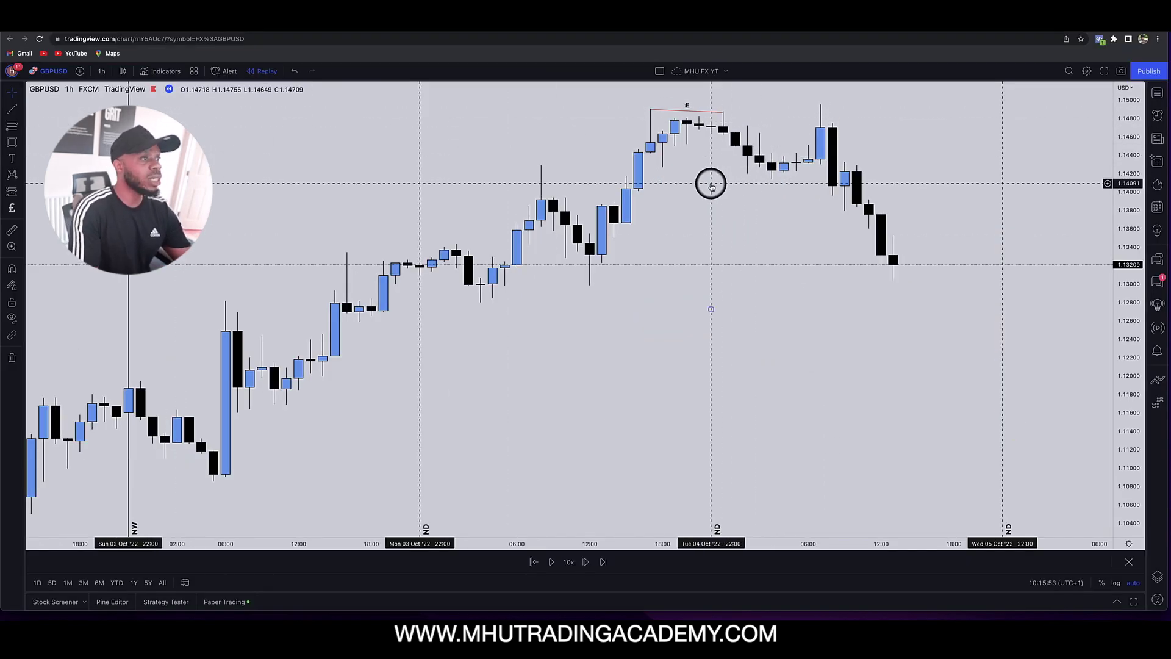
click(10, 108)
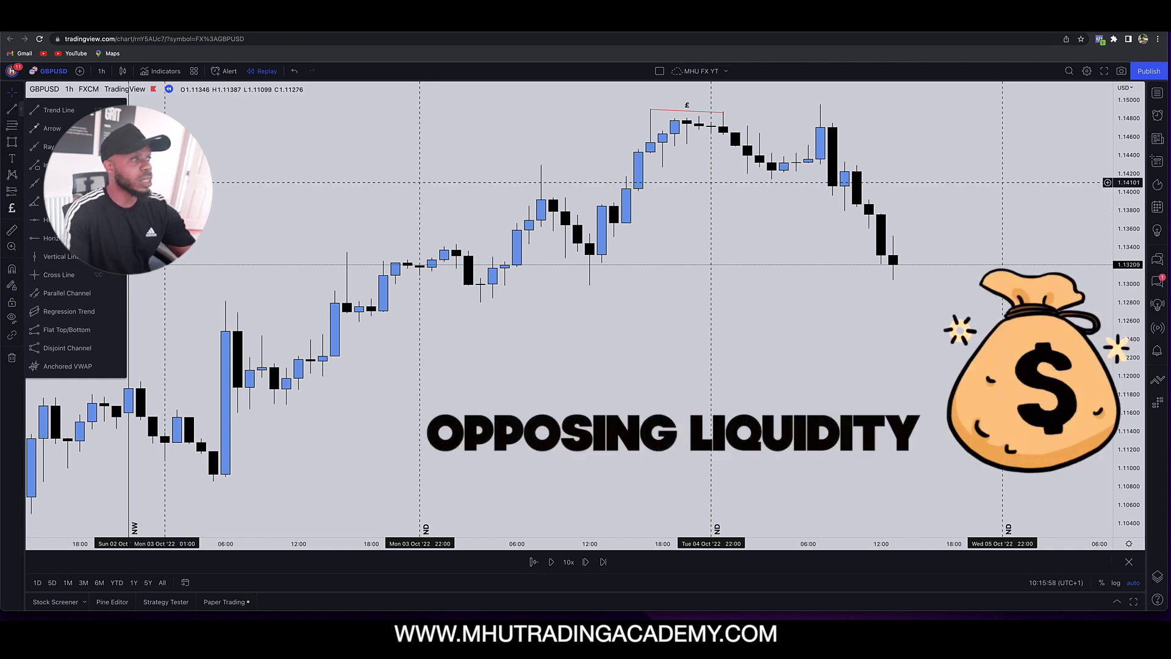
Place horizontal rays at the swing lows 1.12997, 1.11684 and 1.10854
click(7, 110)
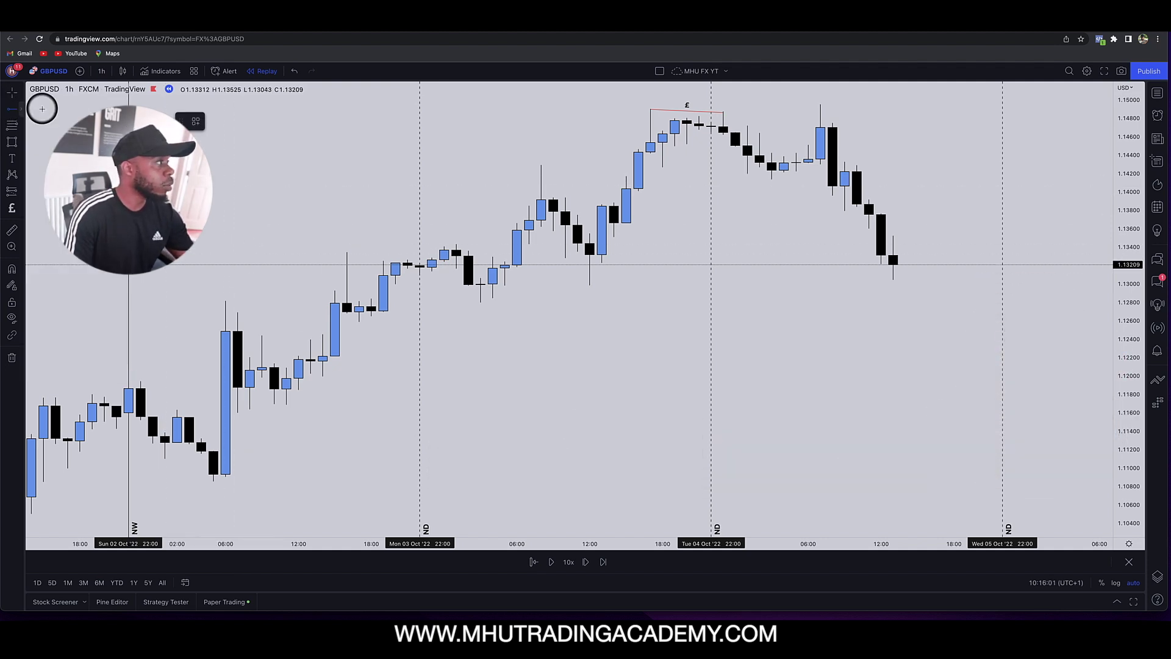
click(577, 284)
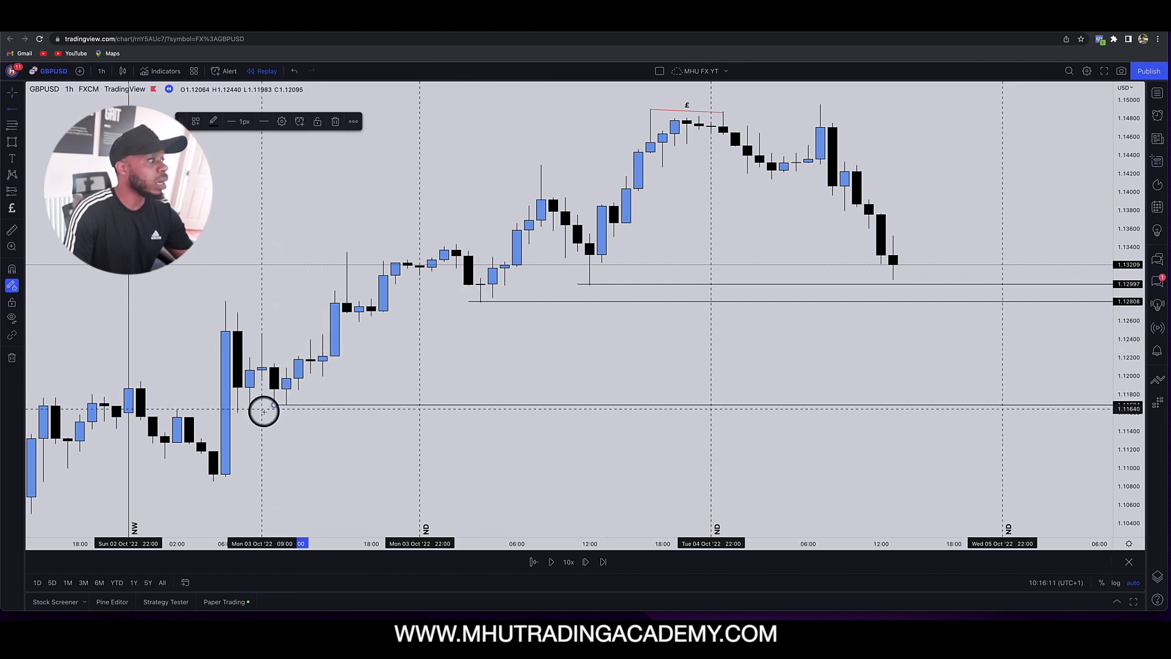
click(263, 410)
click(204, 480)
key(Escape)
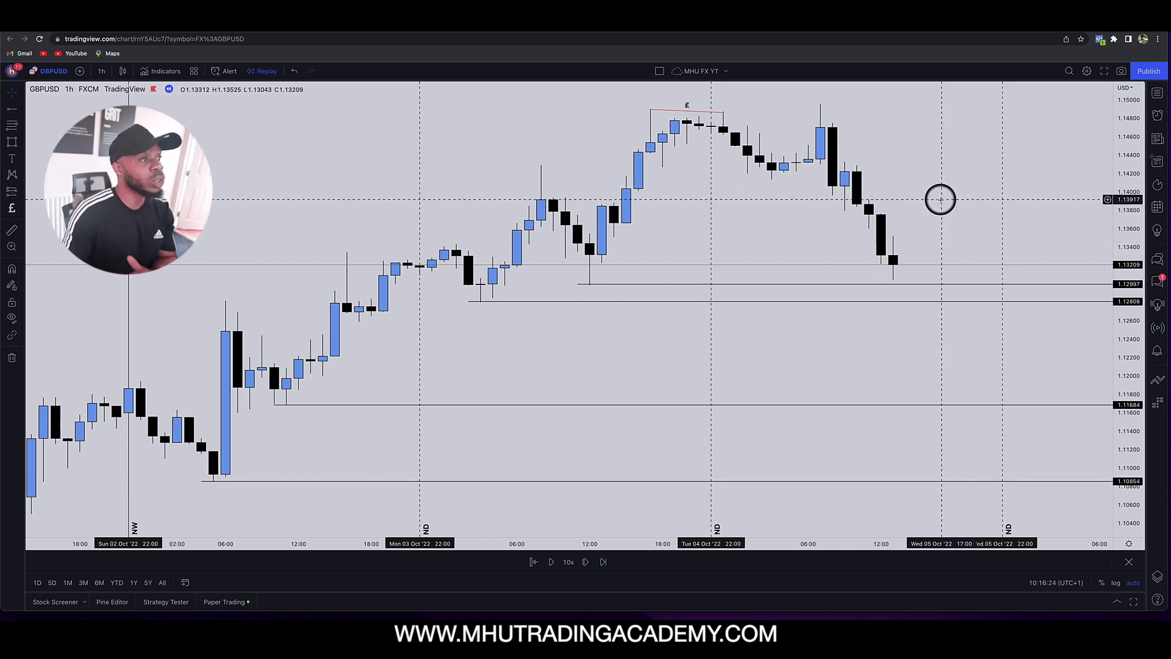
Open the 1.12997 ray's settings and edit its label text to £££
double_click(594, 285)
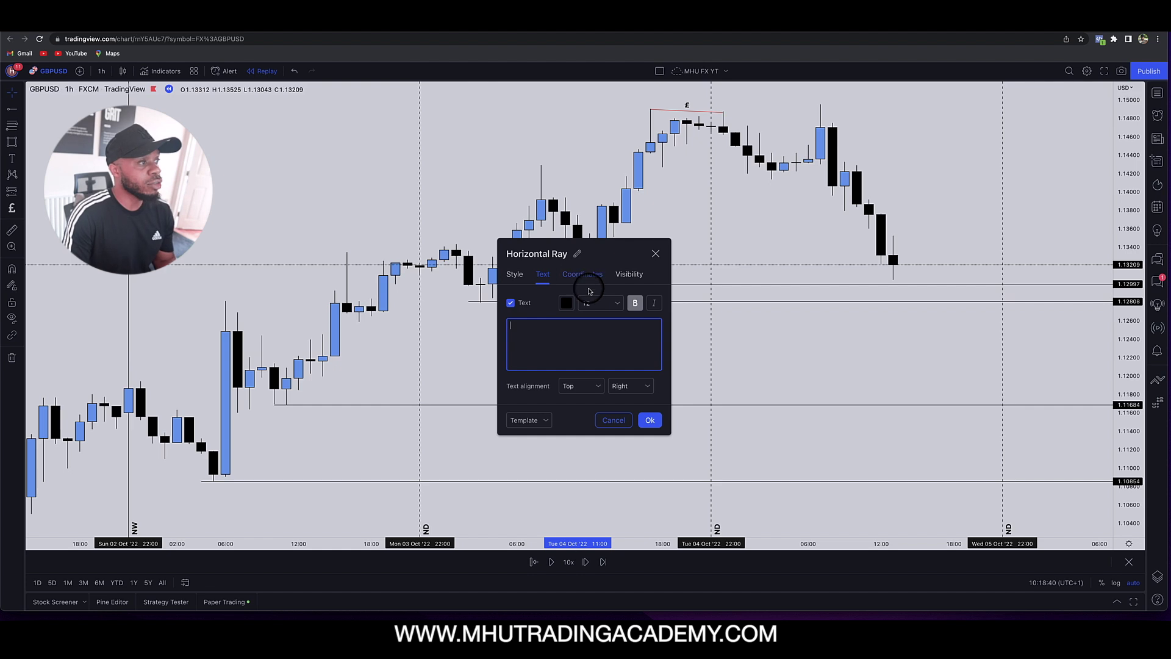
click(528, 420)
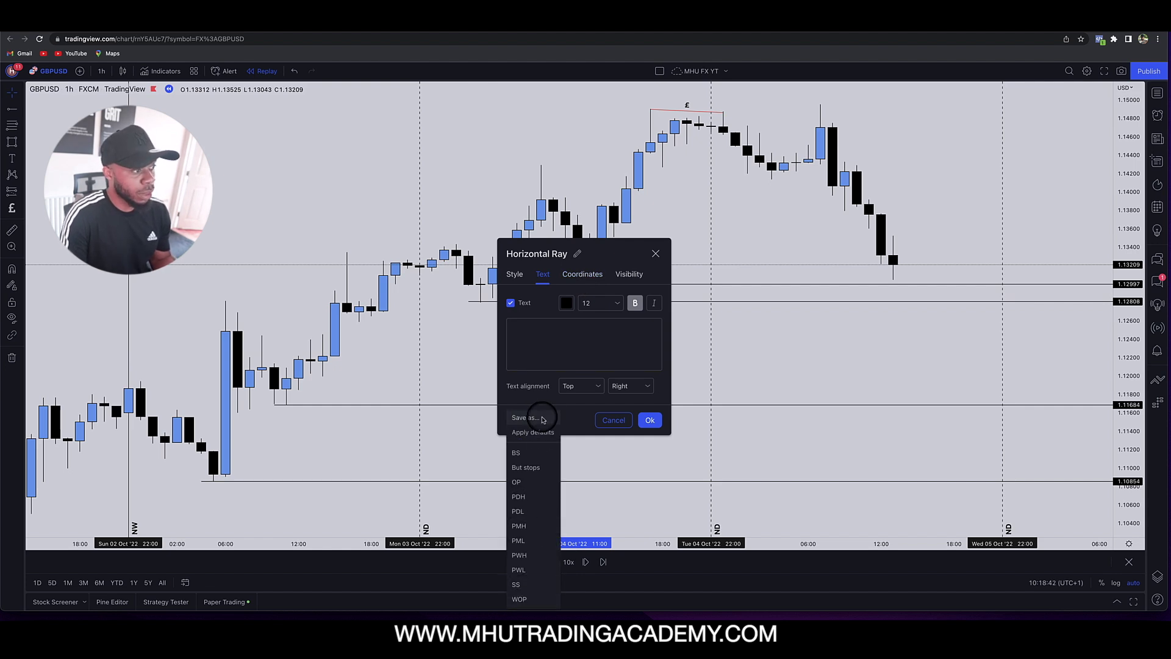
click(555, 342)
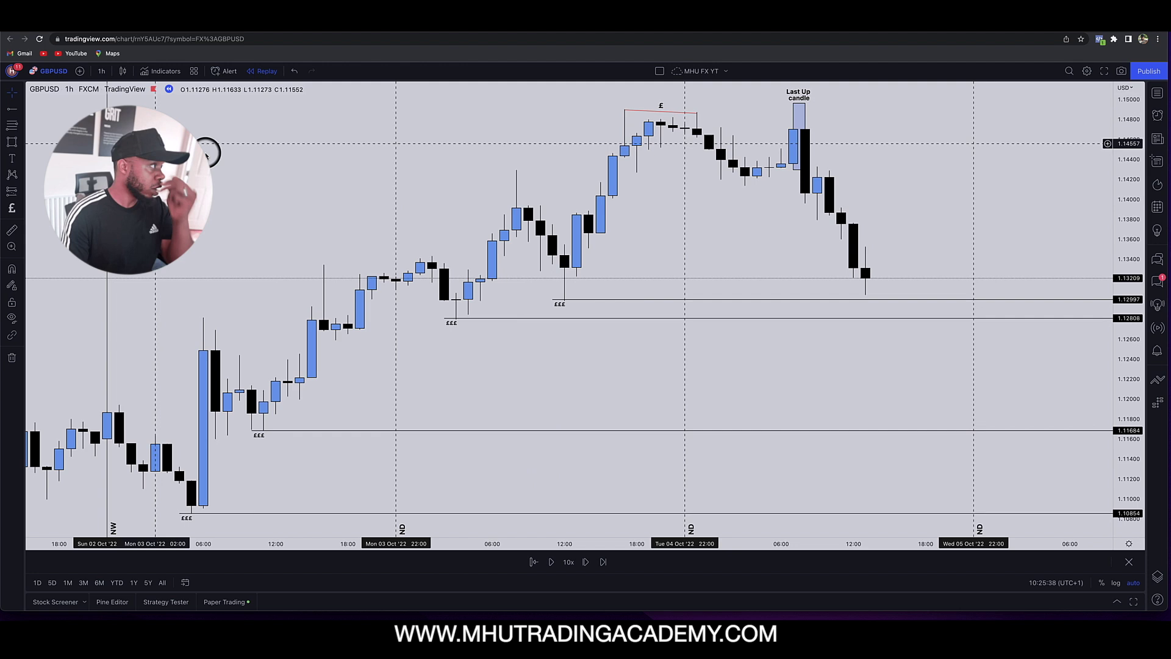
Draw a rectangle zone around 1.125 from the 3 Oct up candle, extending right
click(11, 142)
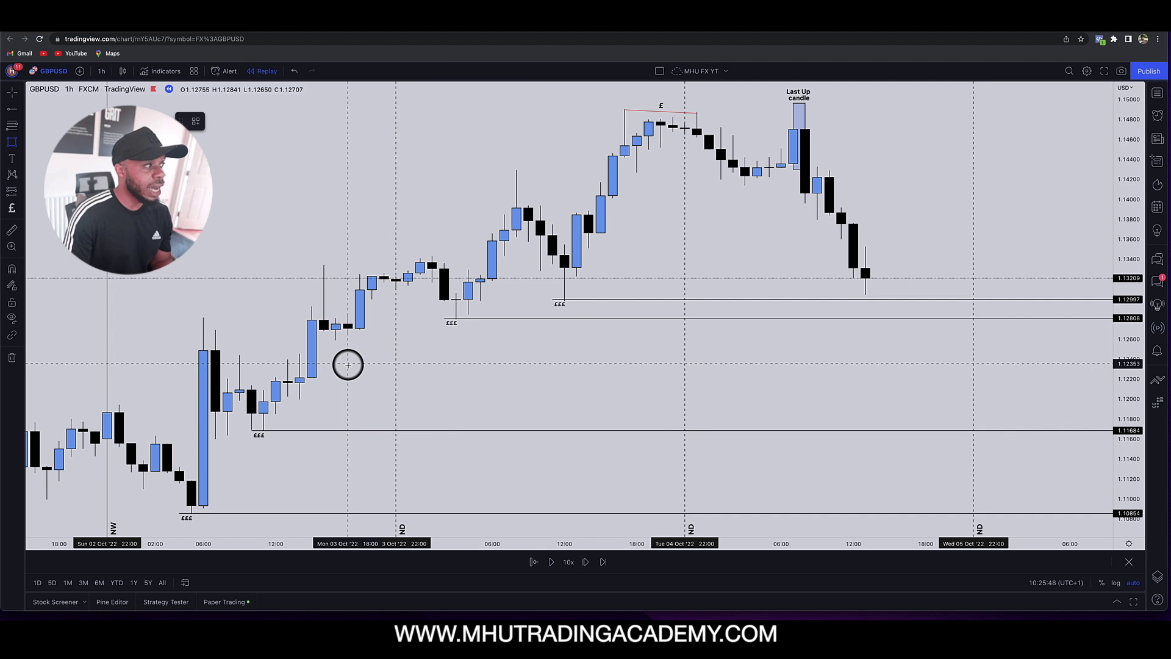
drag(288, 352, 842, 333)
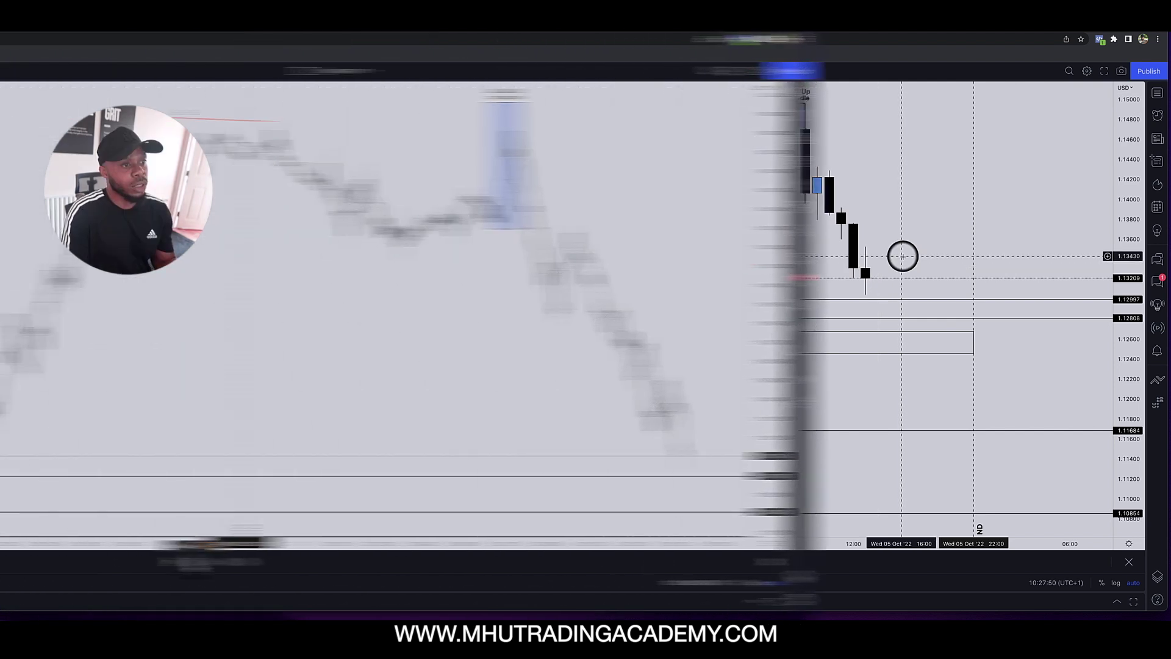
Pause the 1-minute replay and measure the 29.6-pip rise from 1.13227 to 1.13523
click(552, 562)
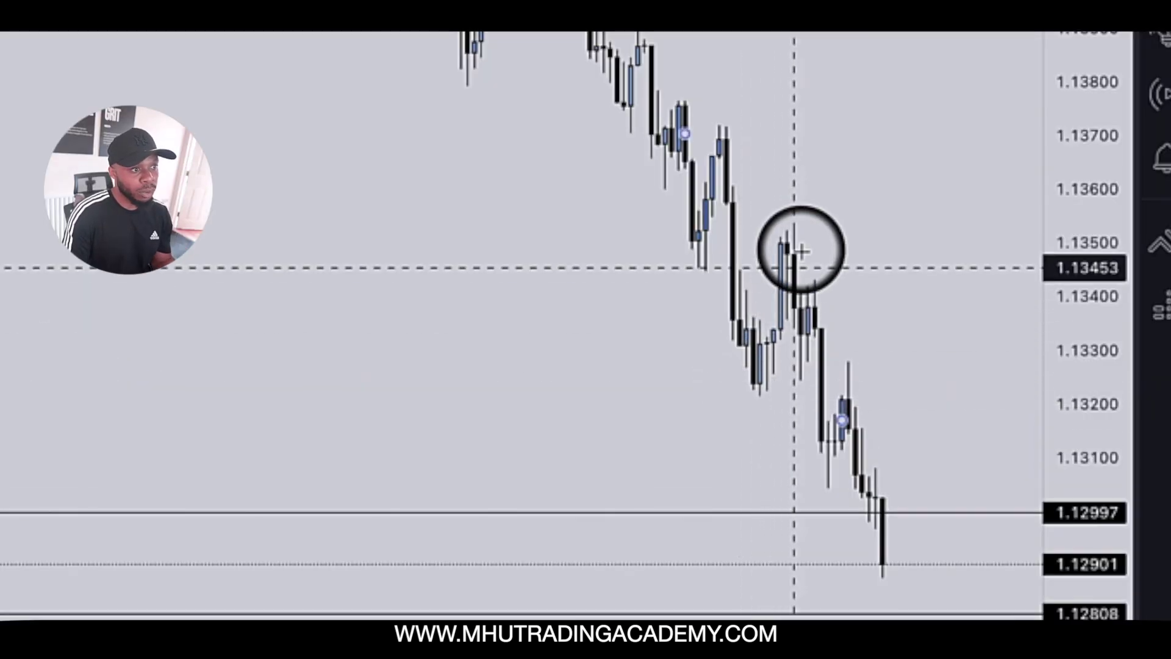
drag(901, 391, 931, 230)
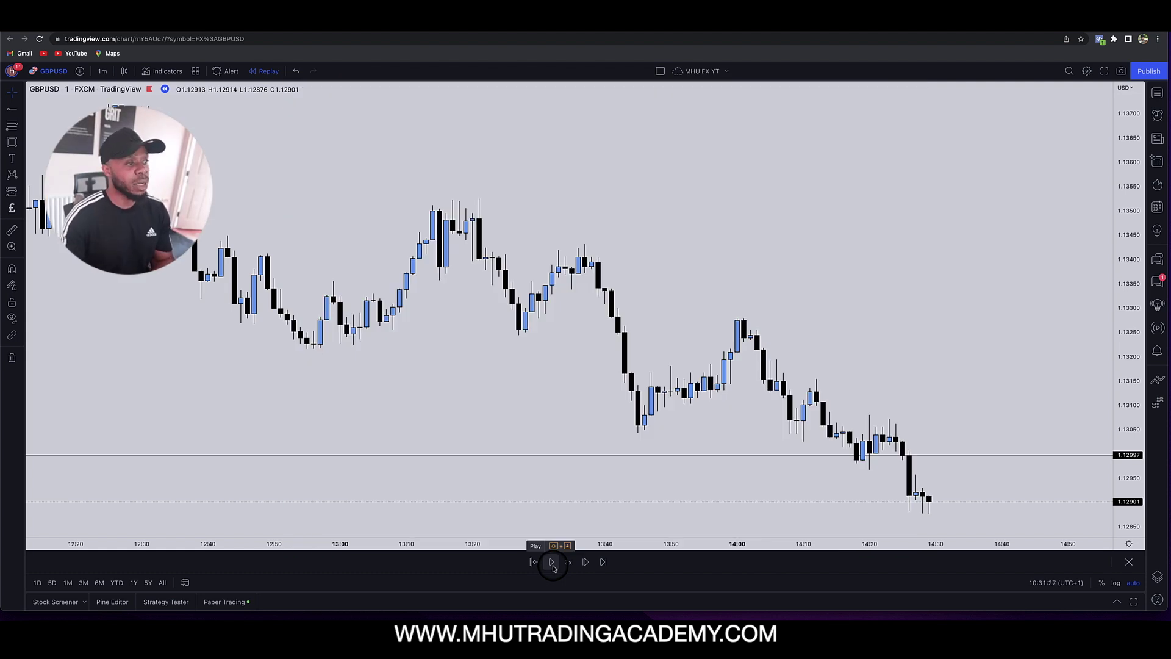
Pause the replay, box the imbalance zone just below 1.13000, then replay and pause again
scroll(903, 482, down, 2)
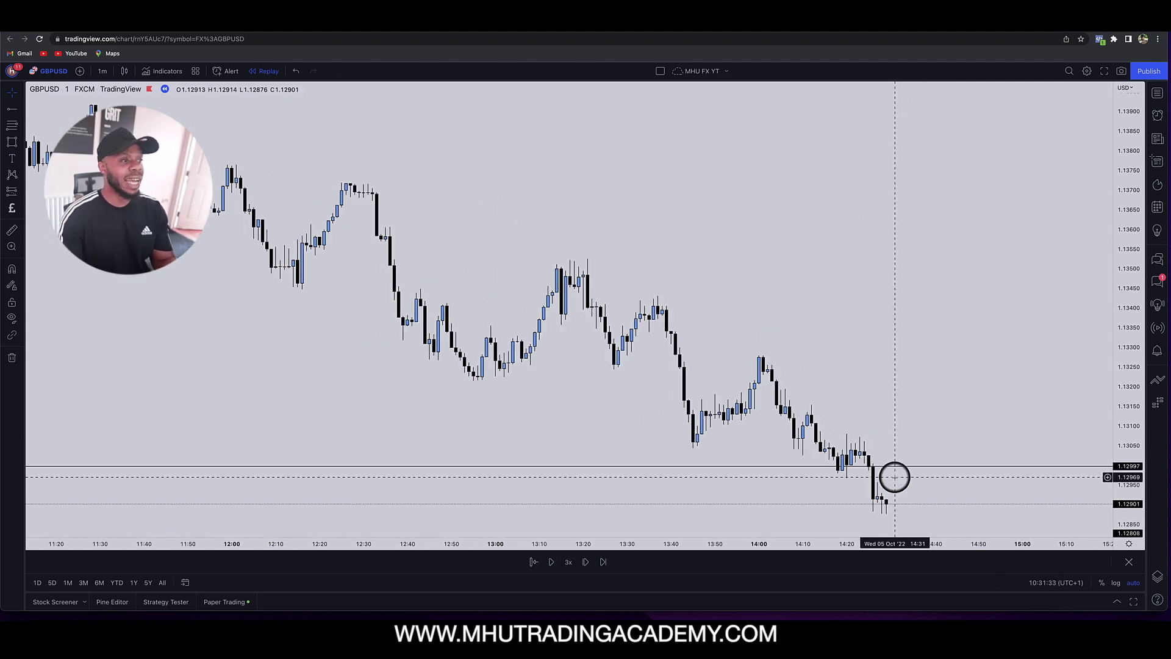
scroll(885, 445, up, 2)
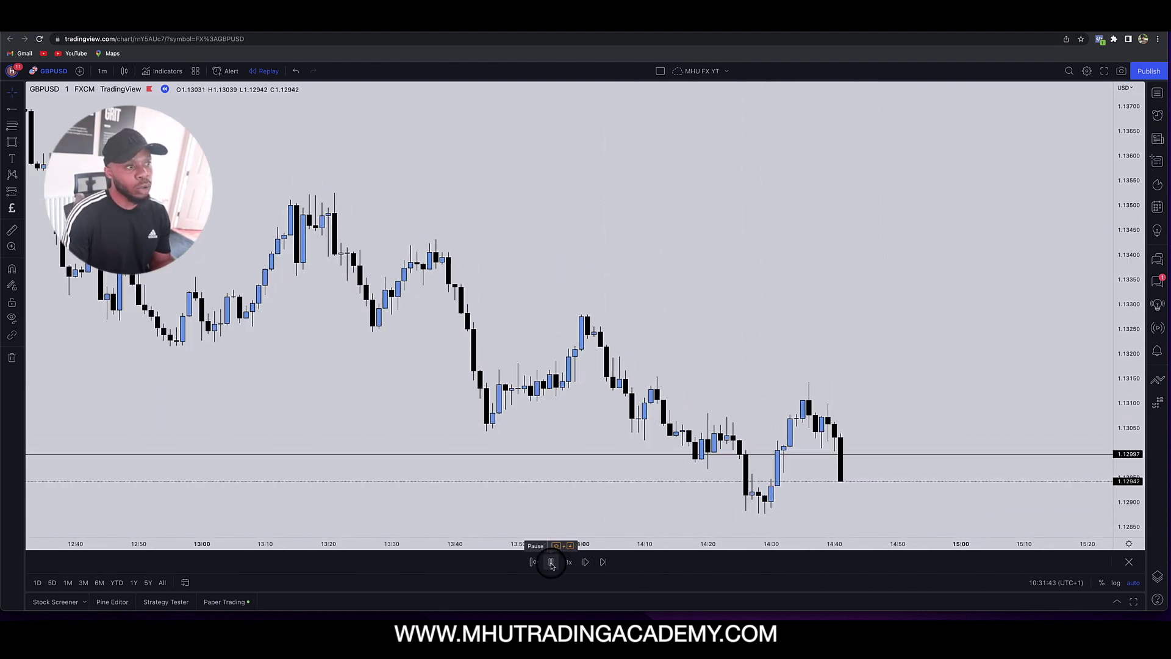
click(552, 562)
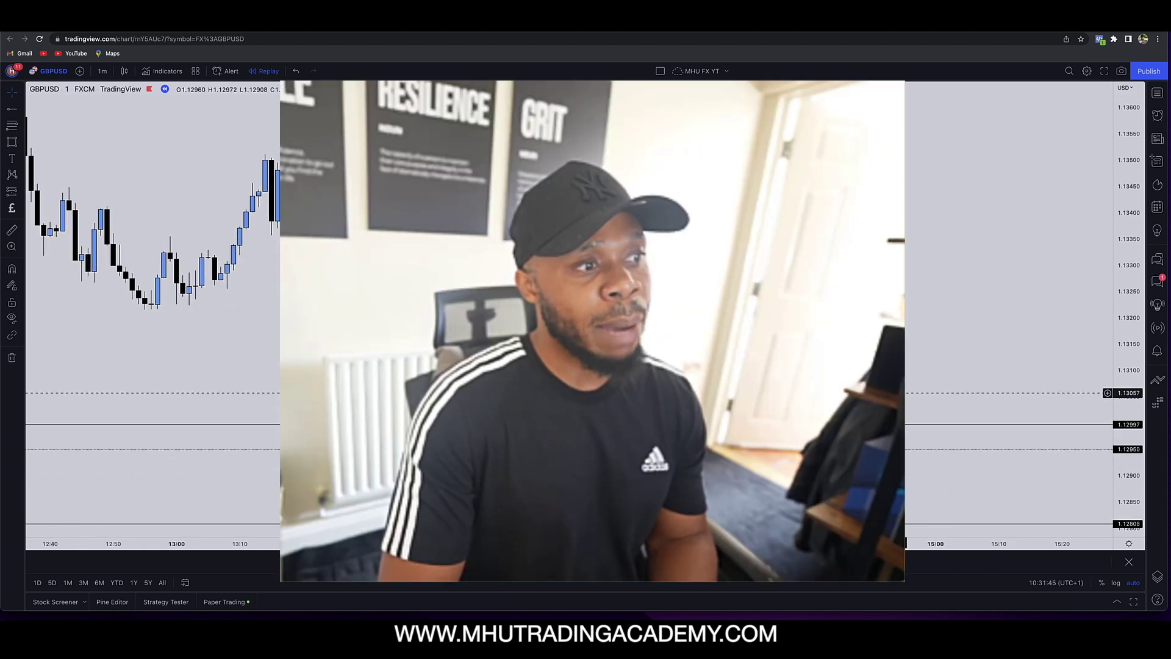
scroll(586, 392, down, 3)
scroll(954, 513, down, 2)
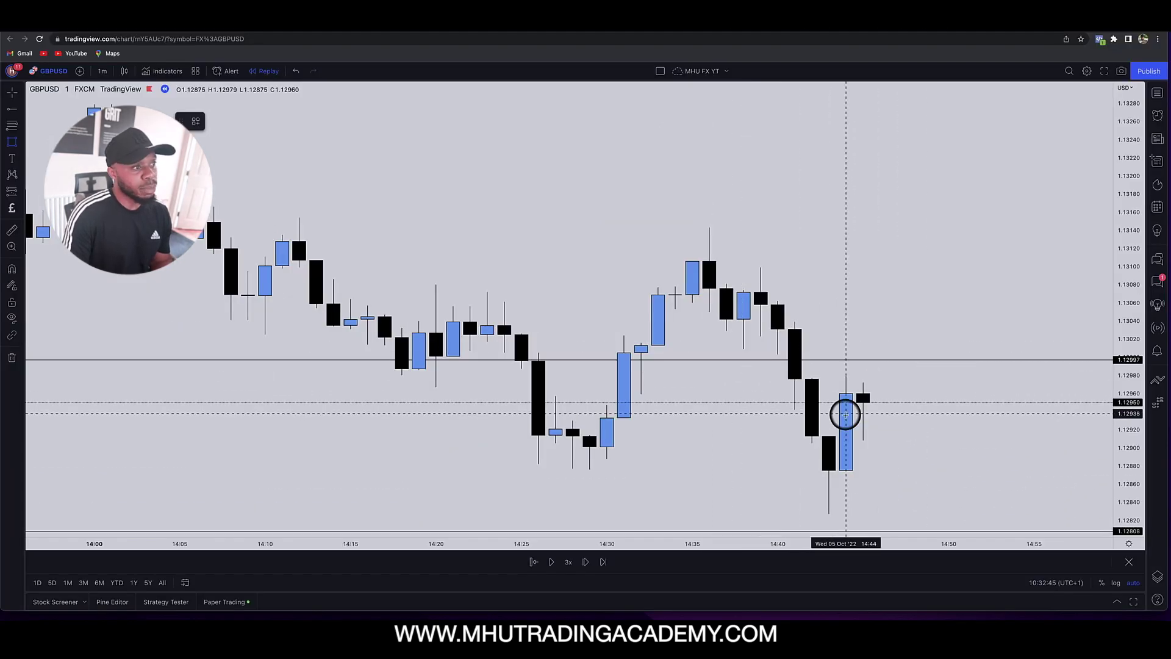
click(731, 351)
click(948, 378)
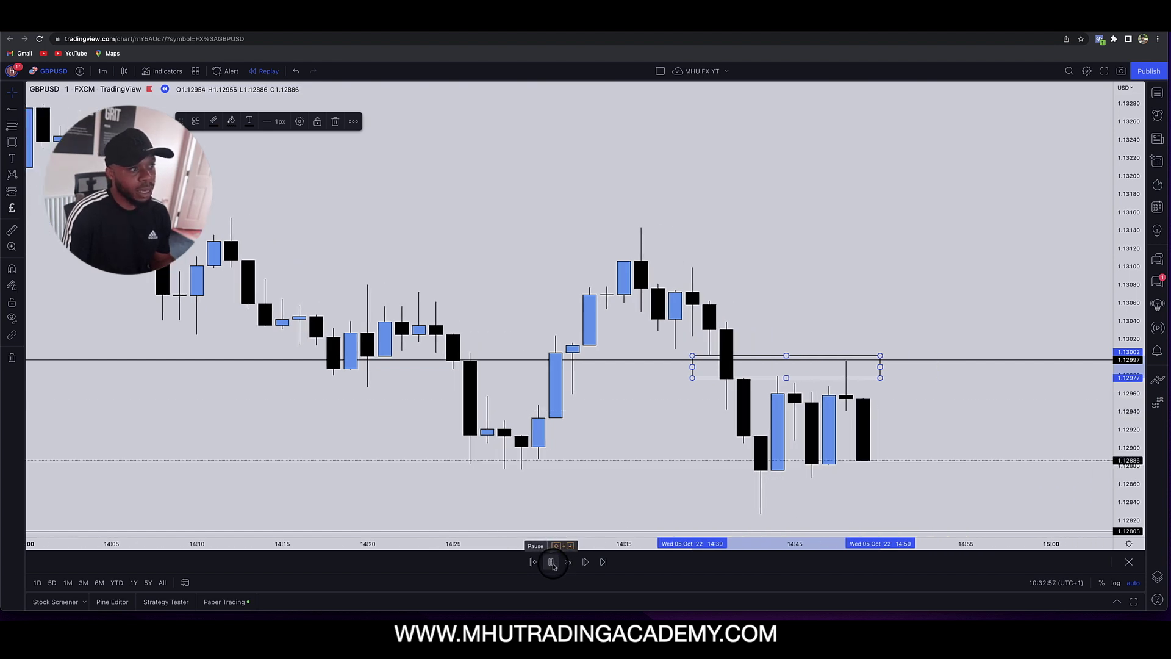
click(552, 562)
click(771, 404)
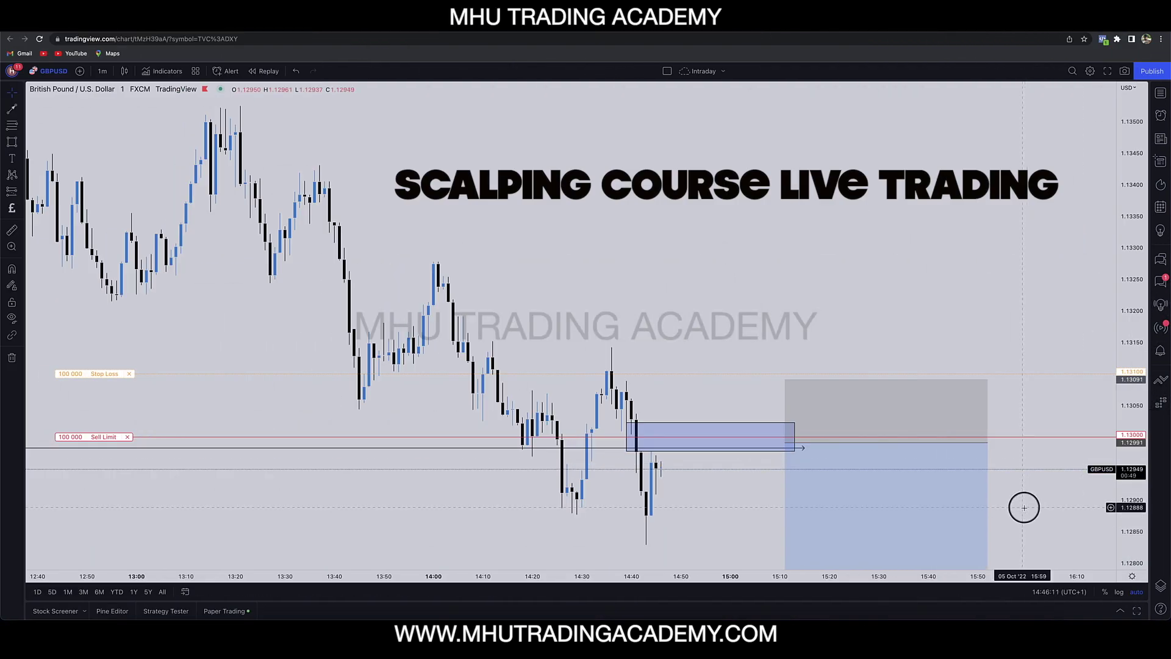
Lower the Imb rectangle's top edge to 1.13005
scroll(790, 421, up, 5)
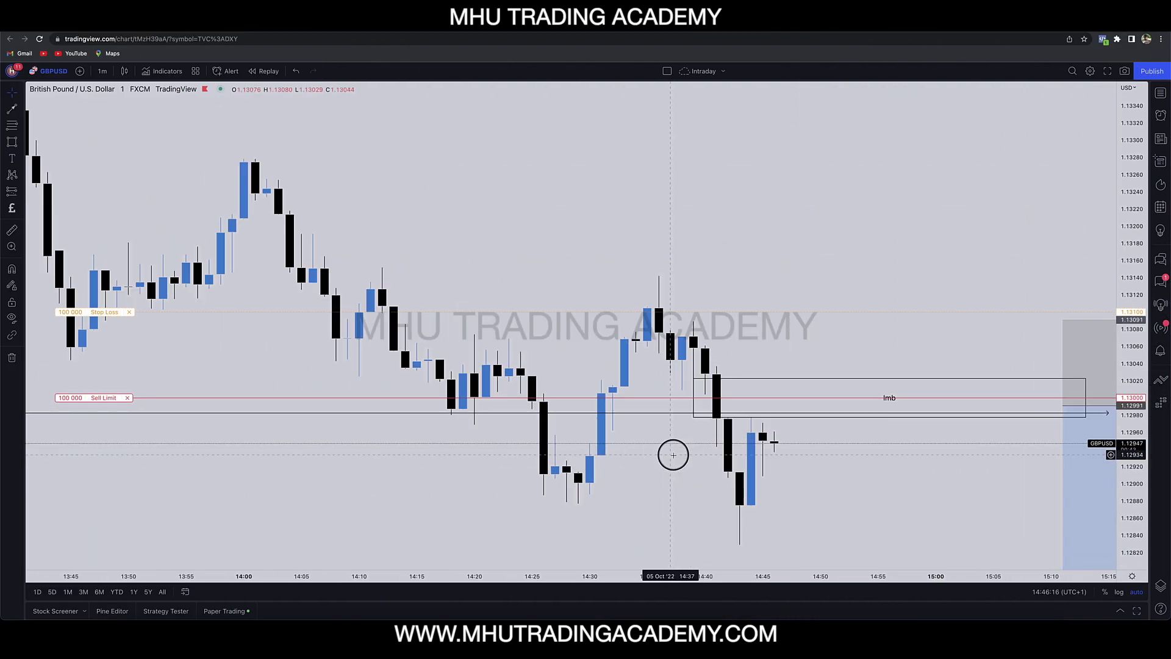
scroll(581, 358, up, 3)
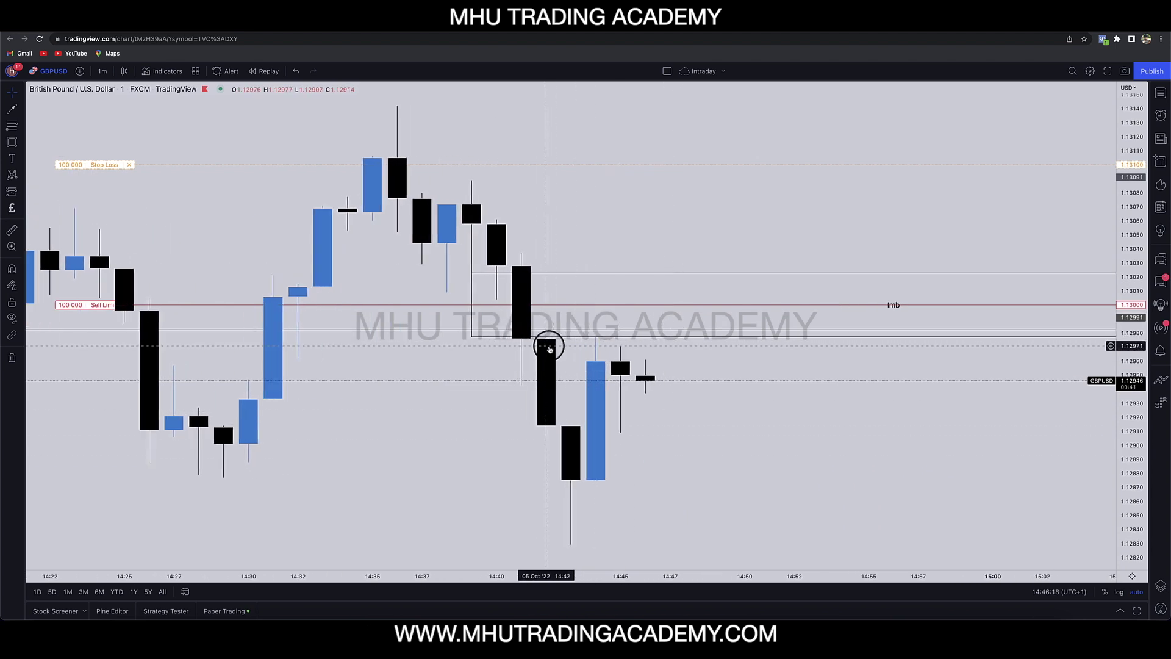
click(418, 275)
drag(418, 275, 432, 298)
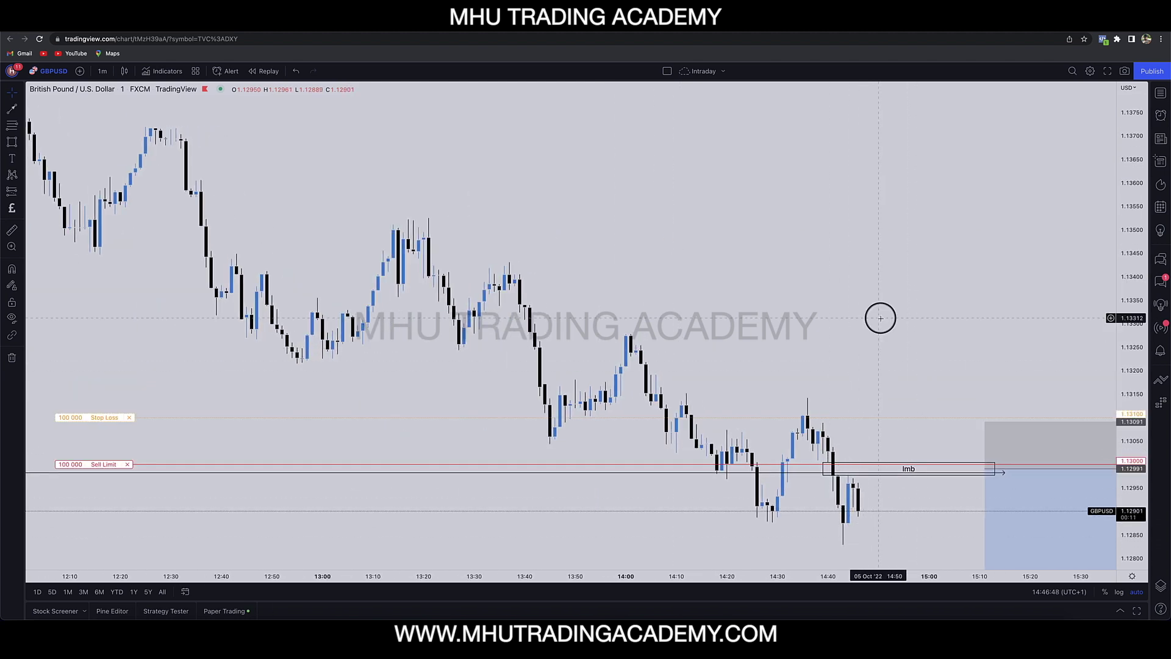
Extend the short position's target down to 1.12420 at the imbalance
scroll(881, 318, down, 10)
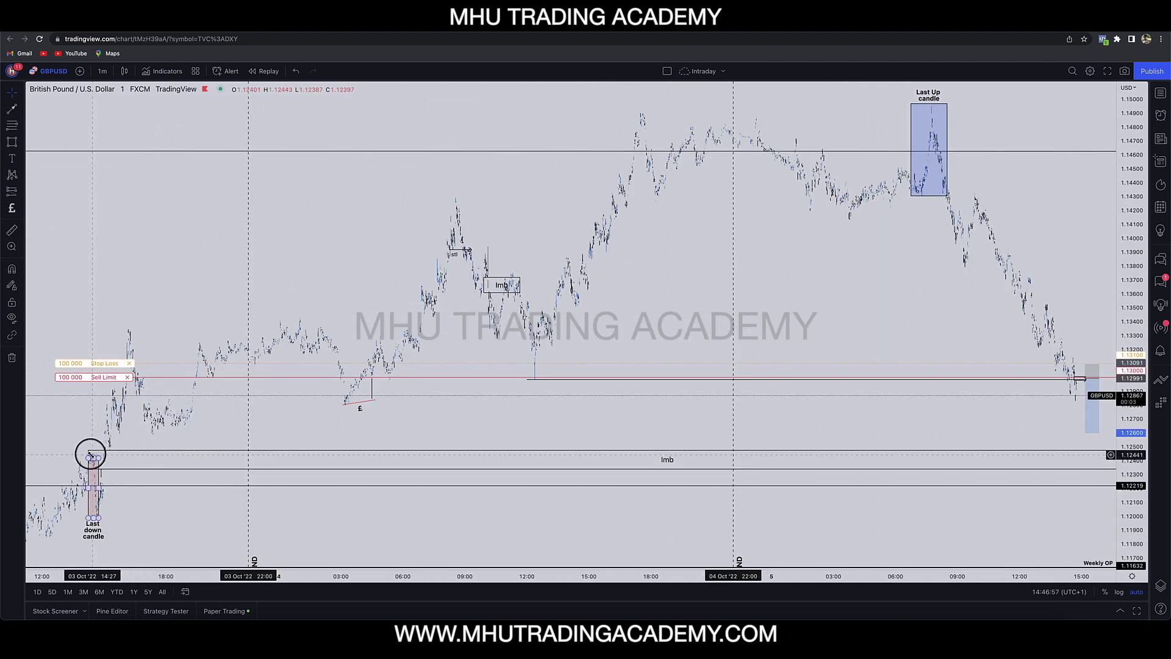
drag(1085, 433, 1080, 451)
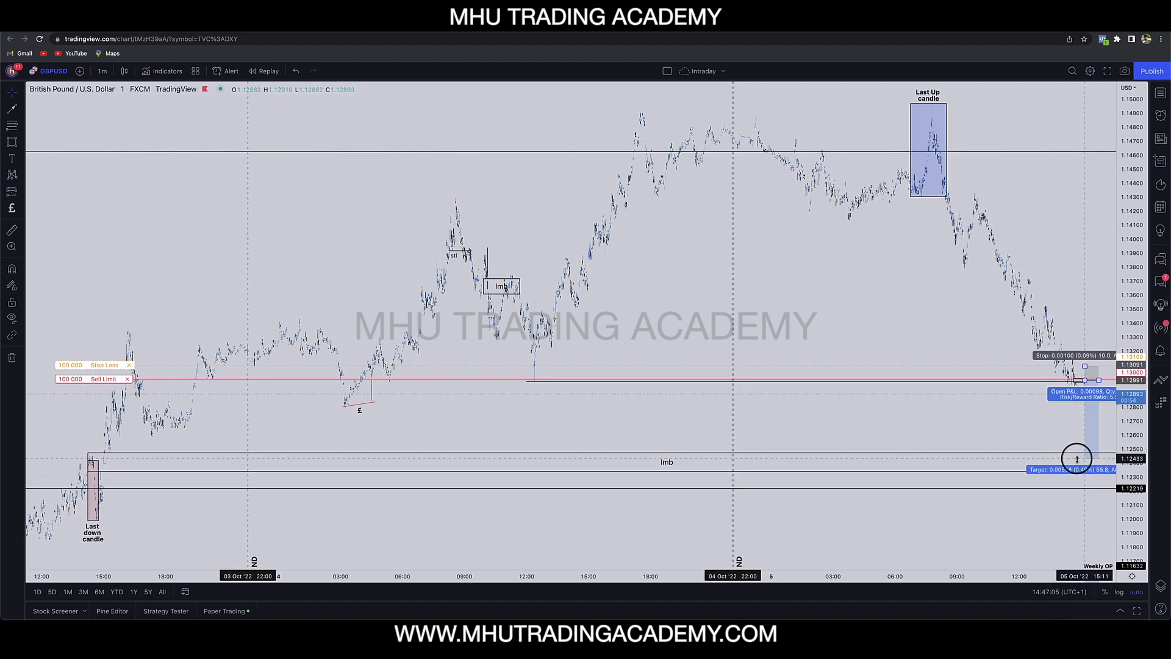
drag(1075, 460, 1076, 460)
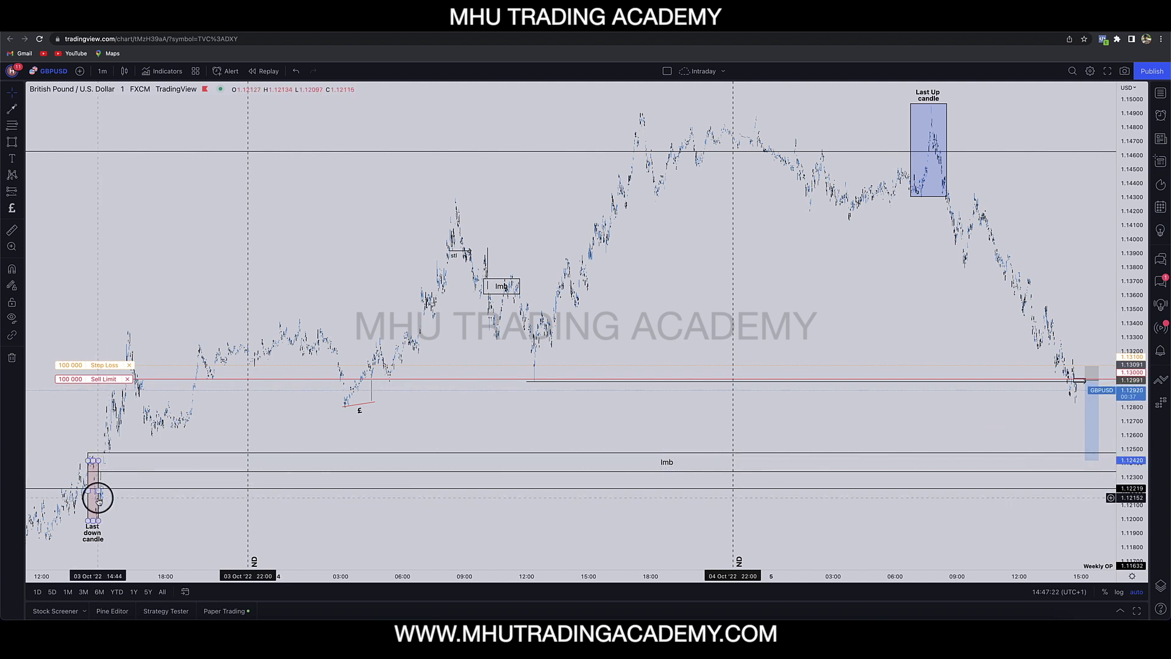
Switch the chart to 5-minute candles and select the Last down candle rectangle
scroll(98, 498, up, 2)
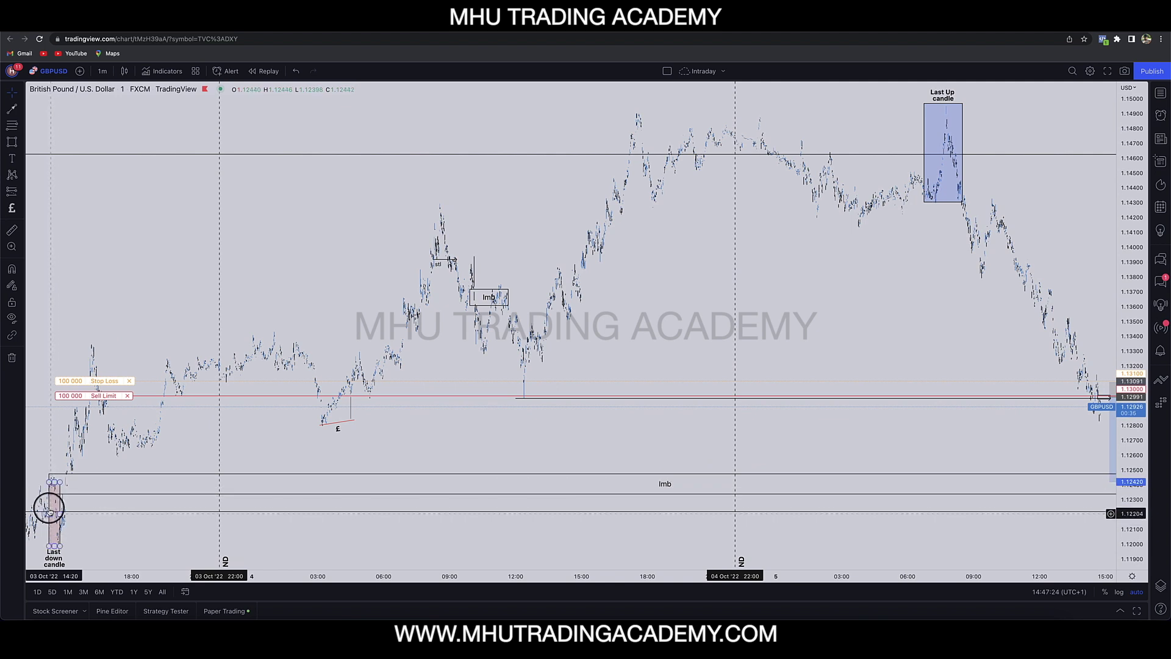
scroll(51, 524, left, 5)
key(5)
key(Return)
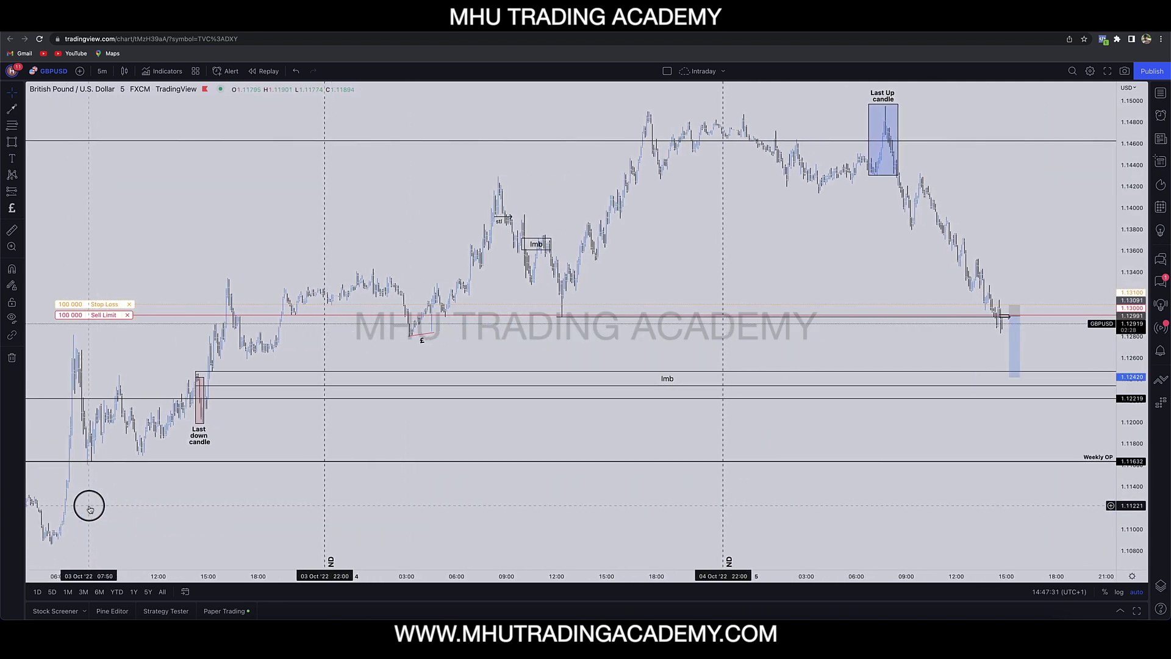
scroll(91, 500, up, 3)
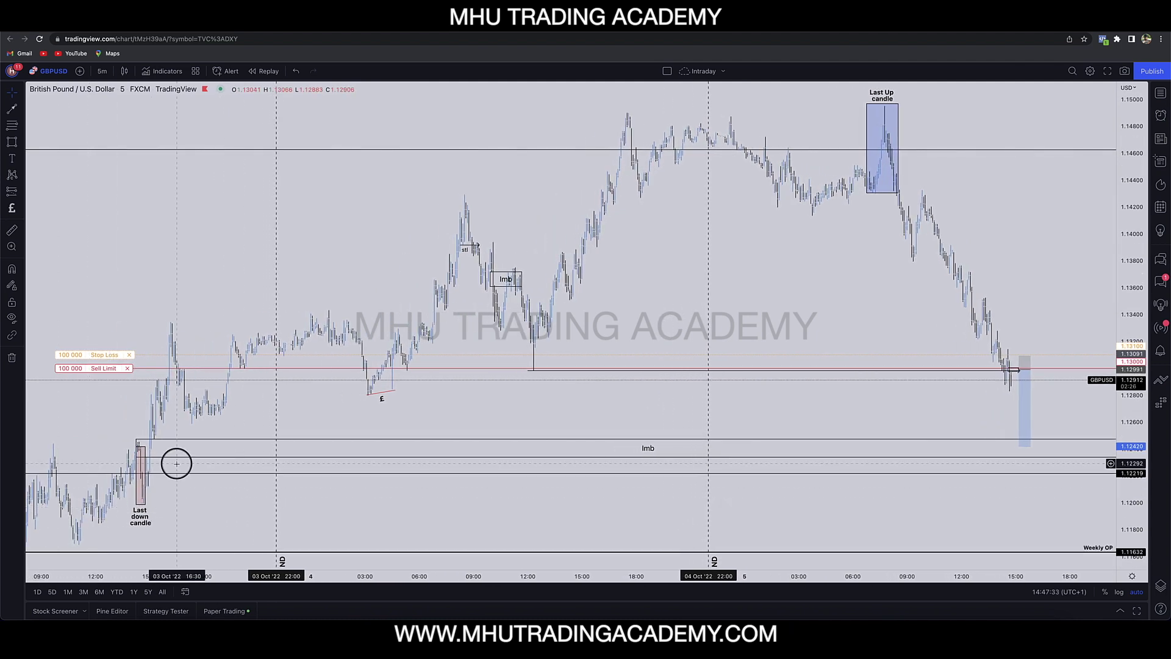
click(141, 450)
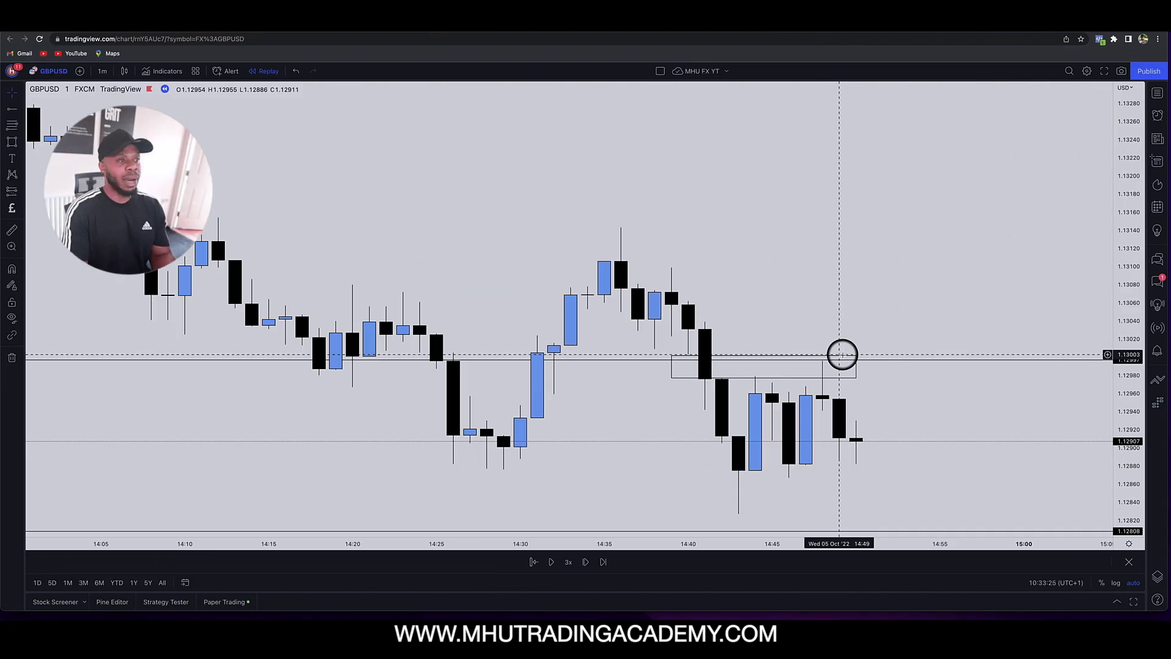
Play the bar replay to watch the sharp GBPUSD drop toward the target
scroll(843, 355, down, 10)
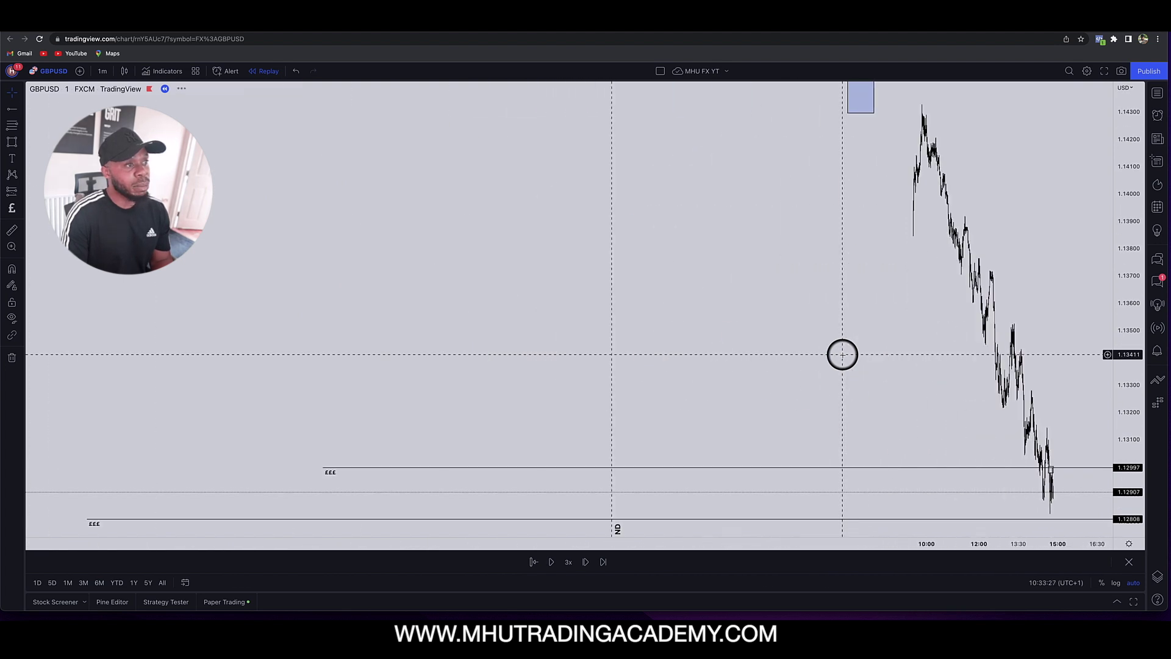
scroll(843, 354, down, 5)
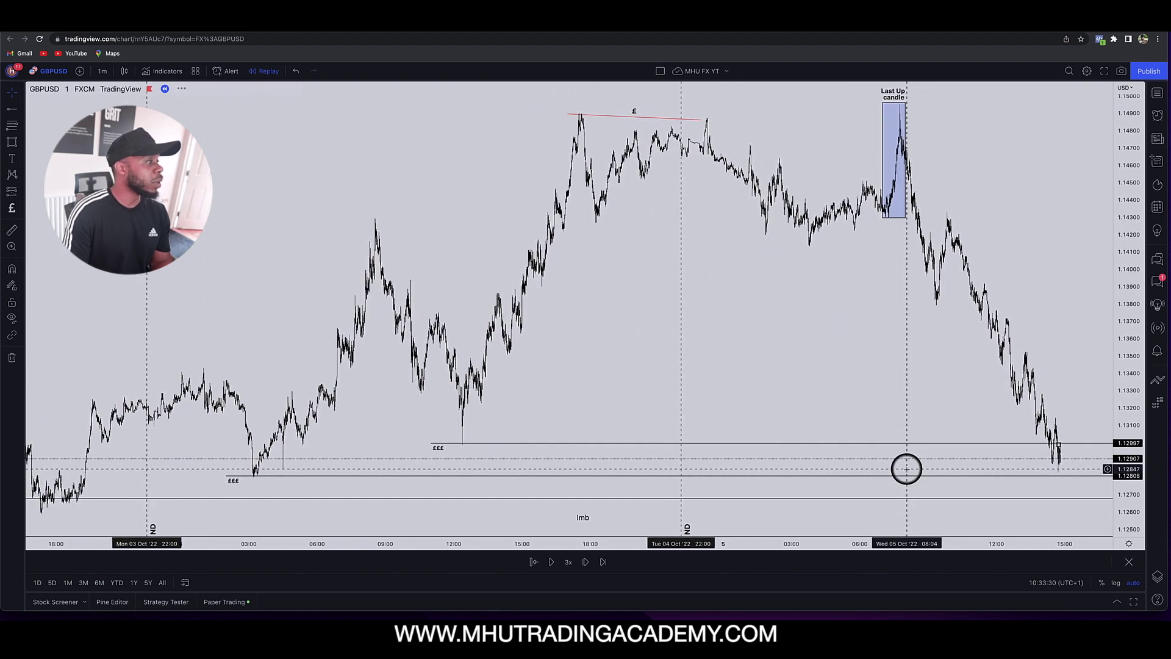
scroll(1044, 494, up, 6)
scroll(1045, 498, right, 5)
scroll(1045, 498, up, 4)
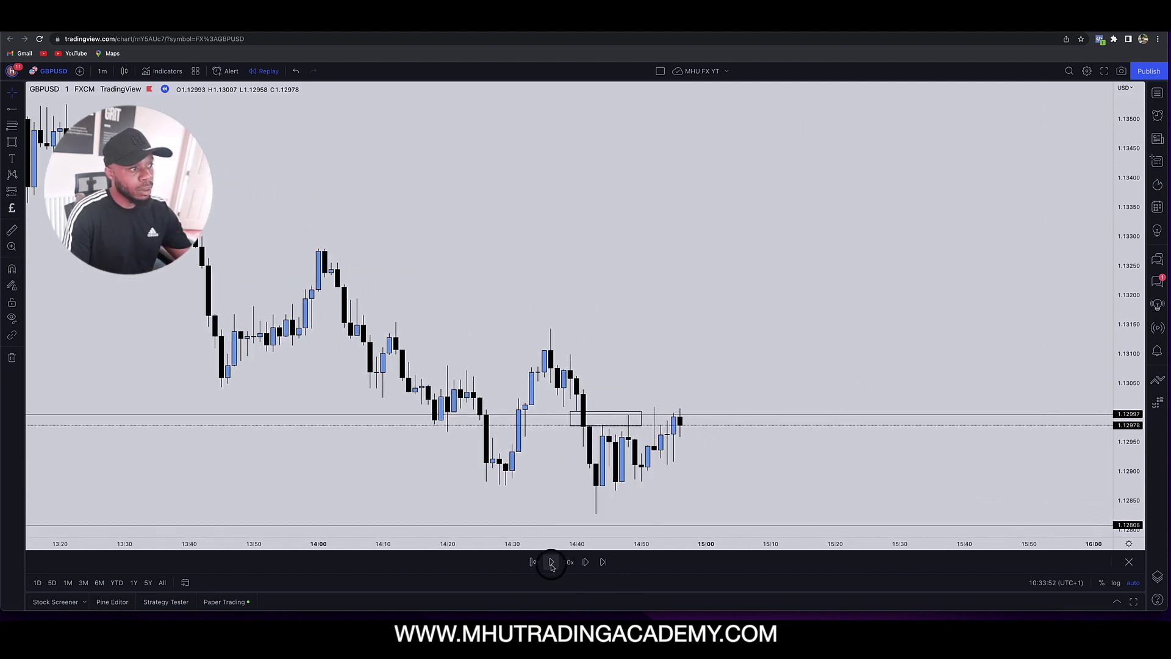
click(552, 562)
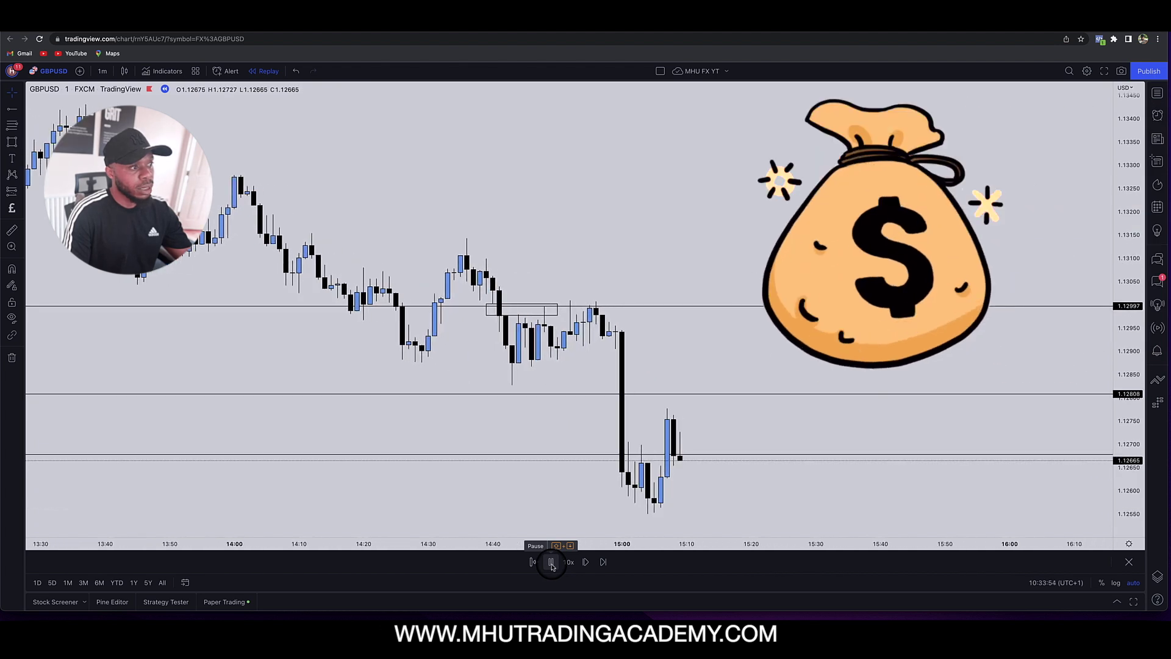
scroll(714, 510, down, 5)
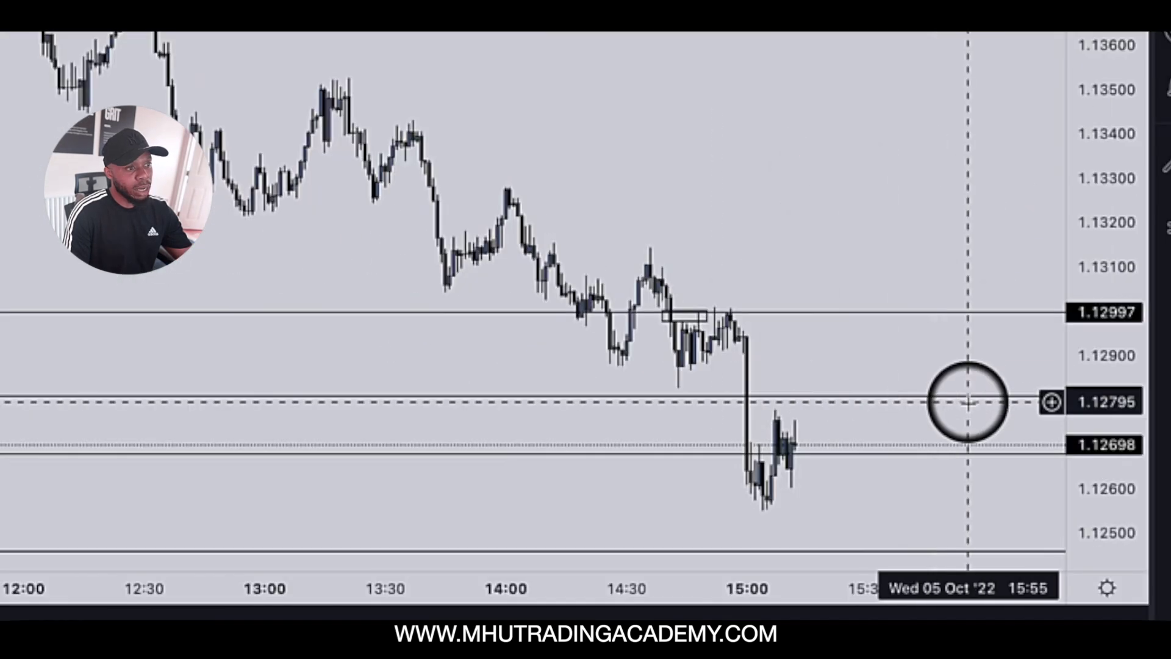
scroll(704, 462, up, 2)
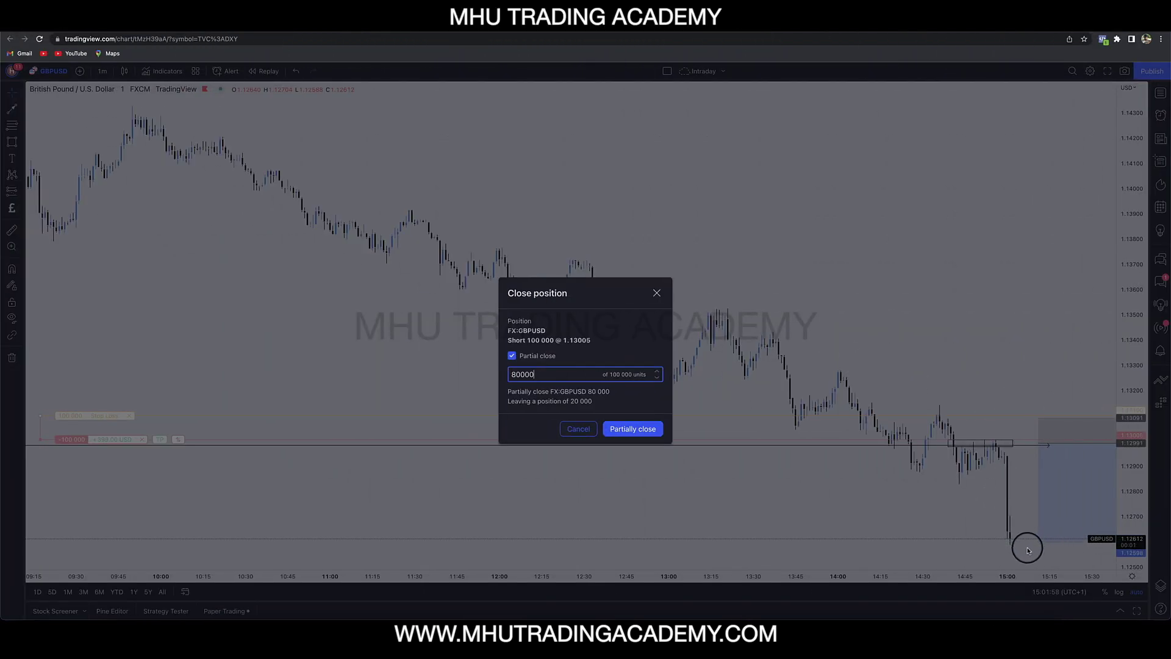
Partially close 80,000 units of the short, leaving 20,000 open at +80.40 USD
click(629, 430)
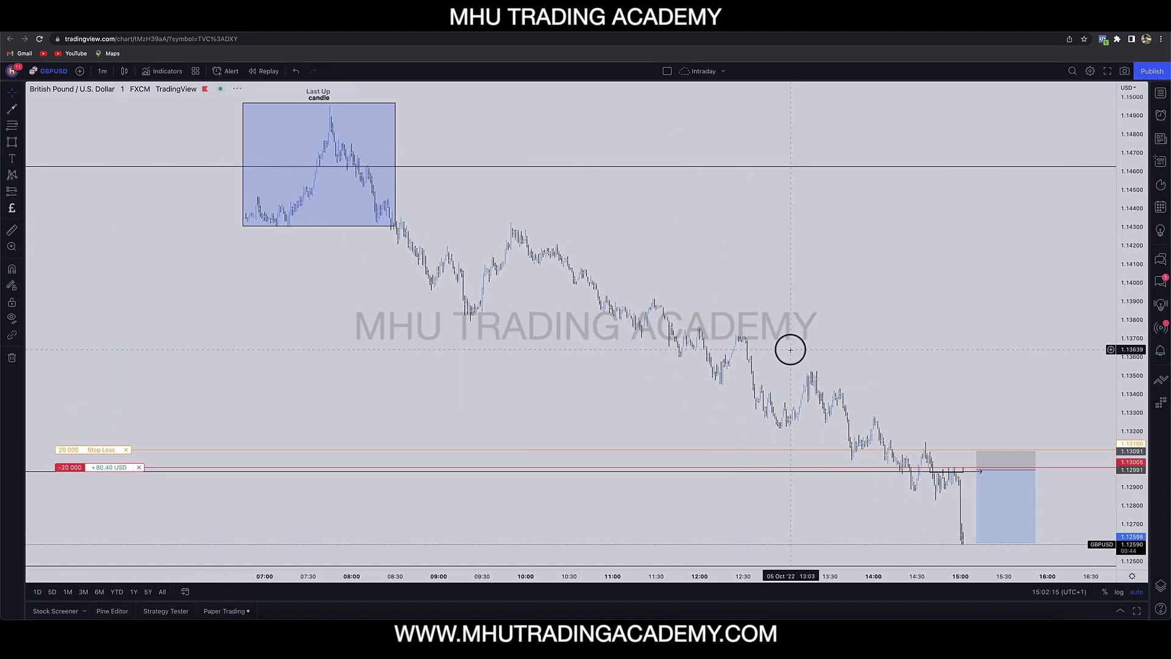
scroll(983, 515, down, 10)
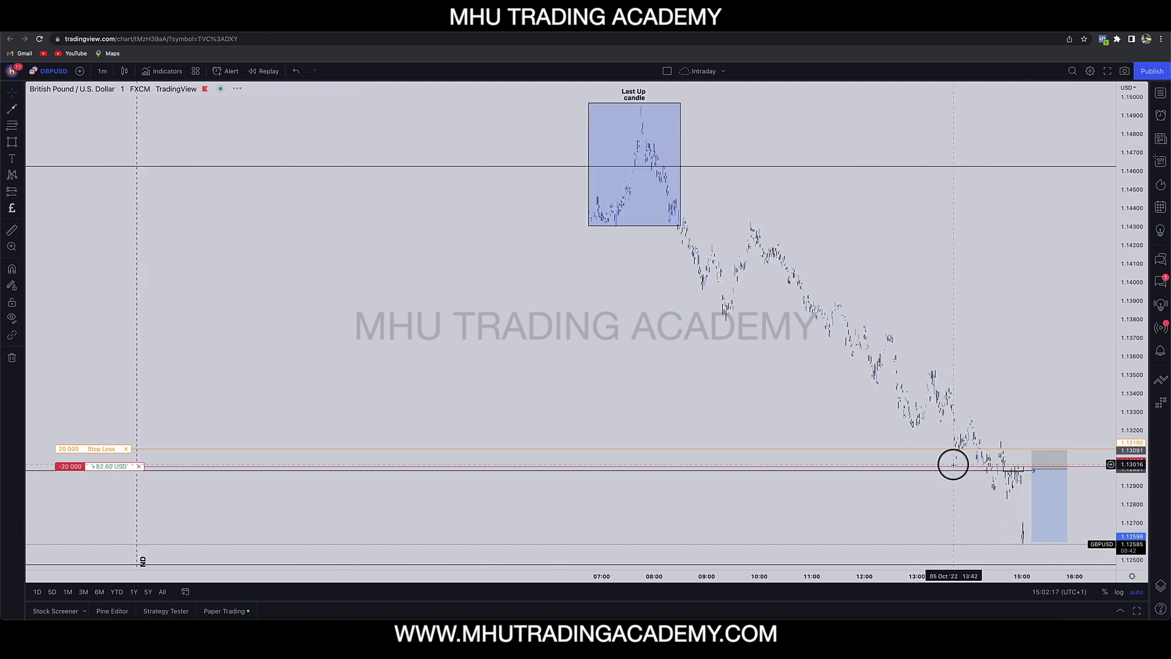
text(1)
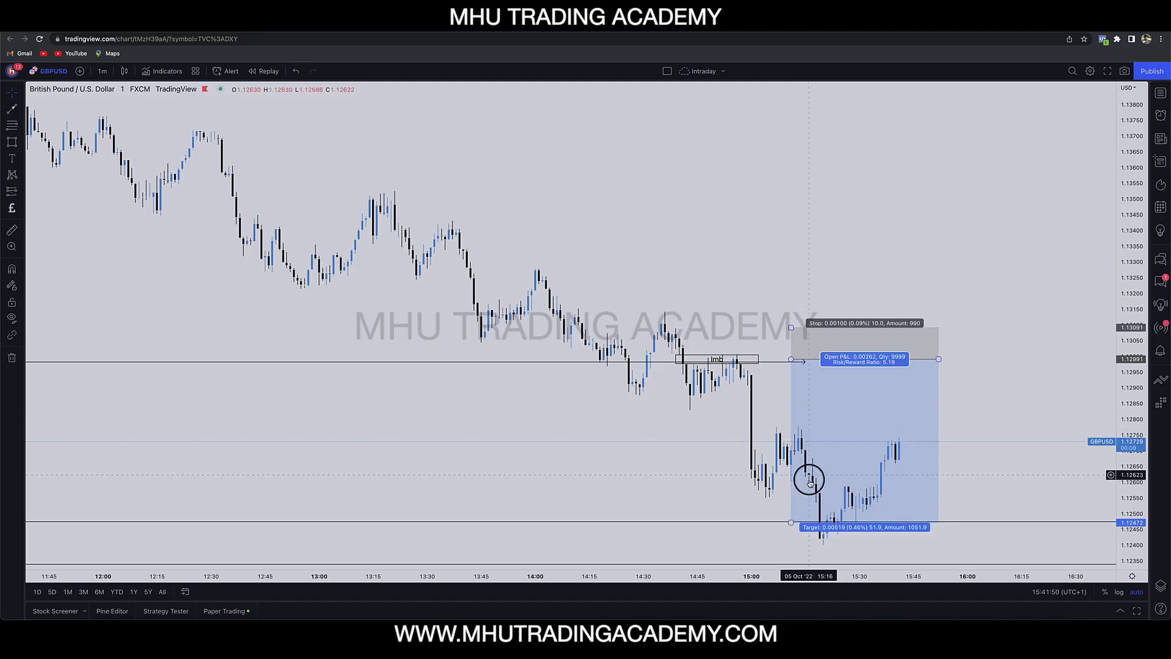
scroll(647, 400, down, 3)
Switch to 15-minute candles and enable trade Executions in the chart settings
text(15)
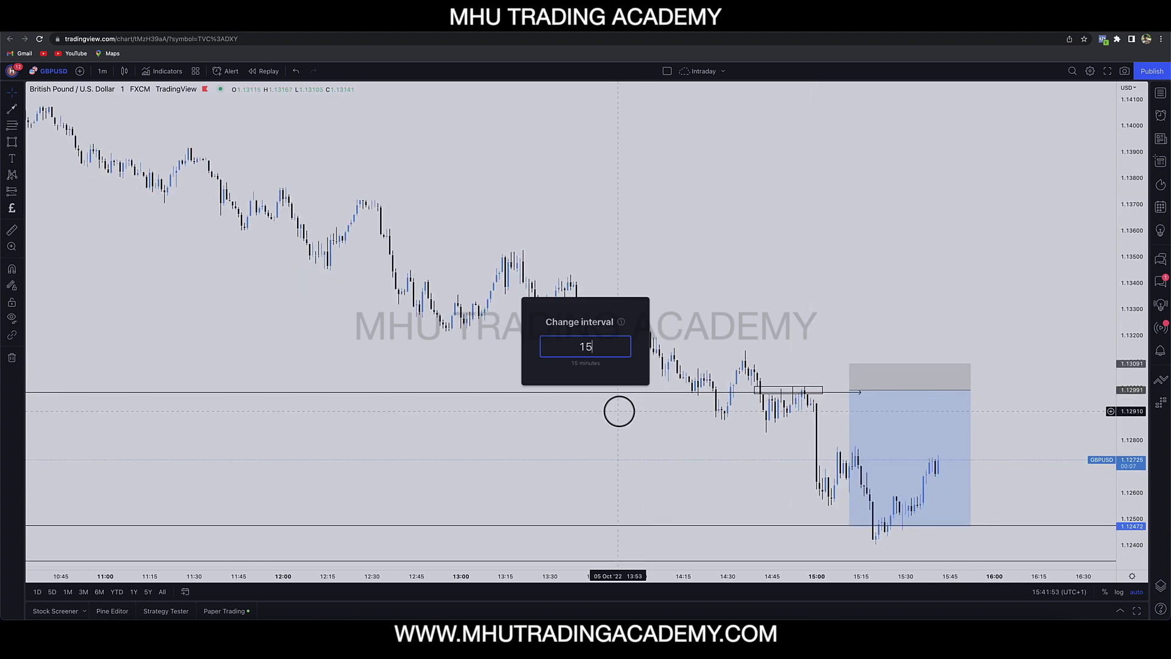
key(Return)
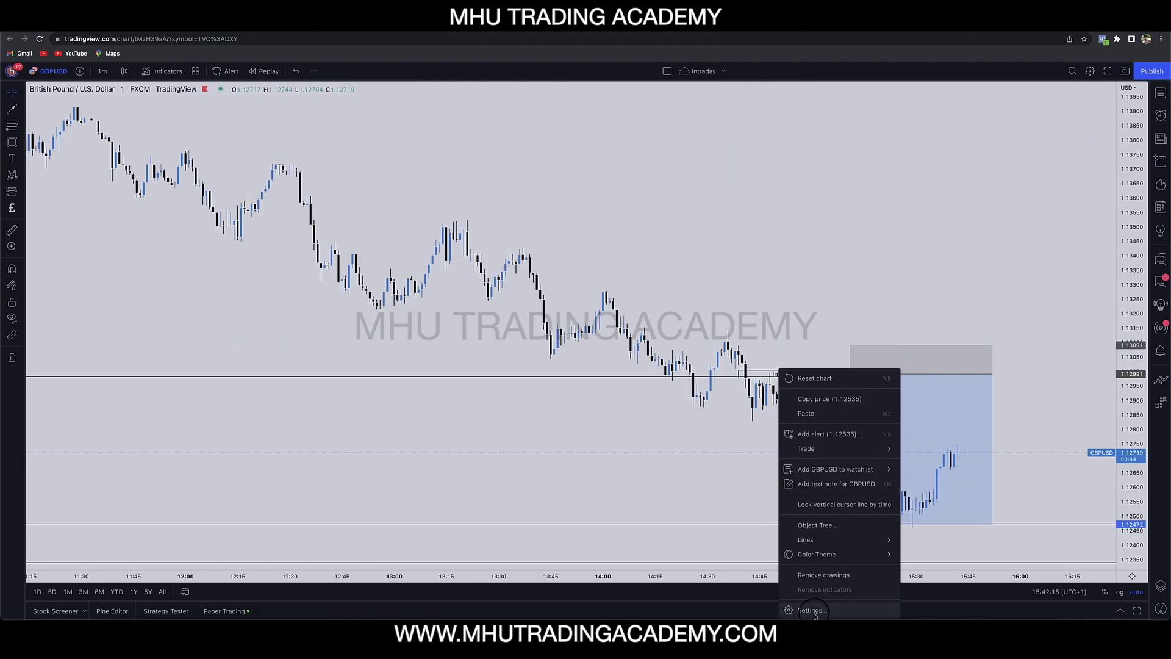
click(813, 605)
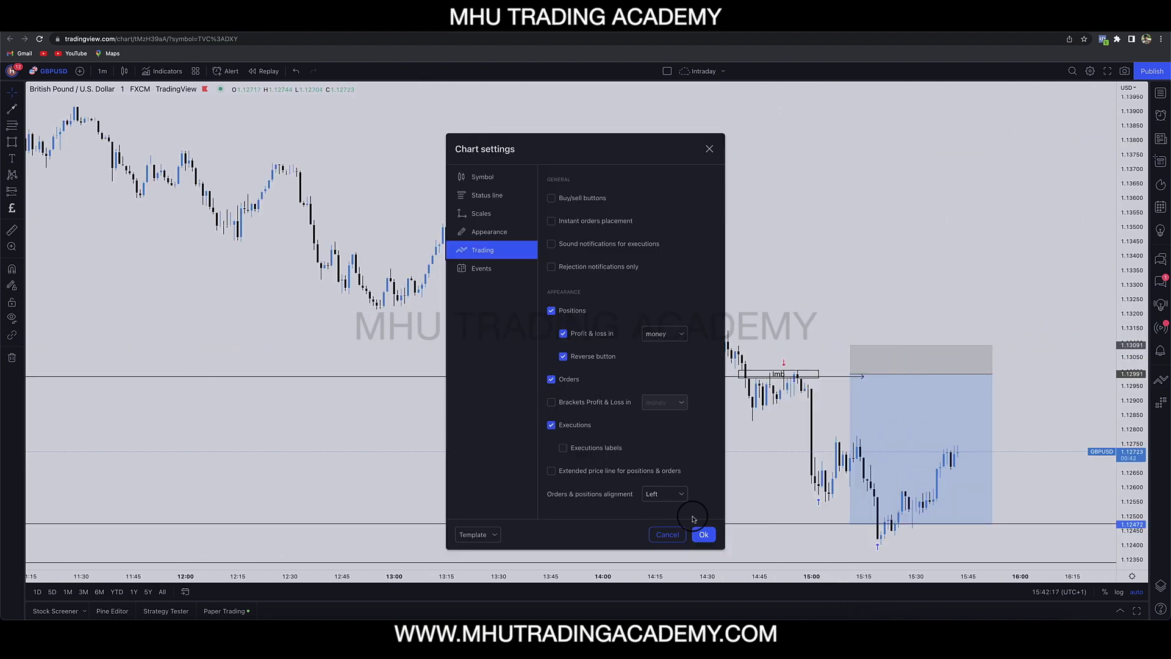
click(701, 534)
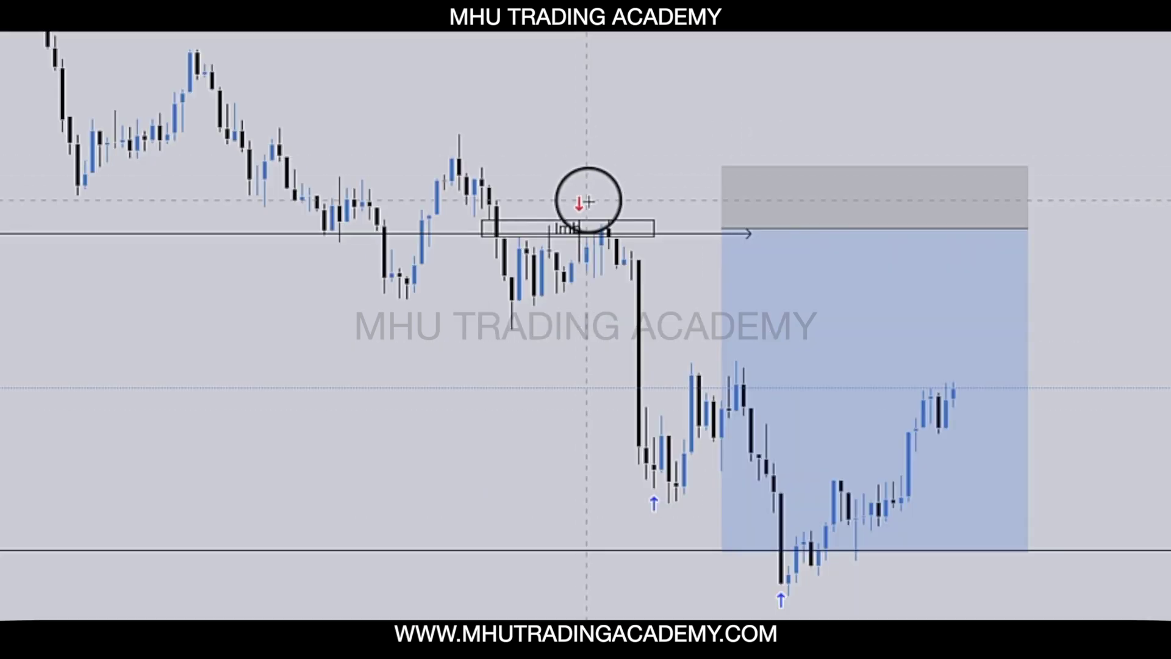
Reveal the position tool's stop, P&L and target figures showing 5.19 risk/reward
double_click(578, 225)
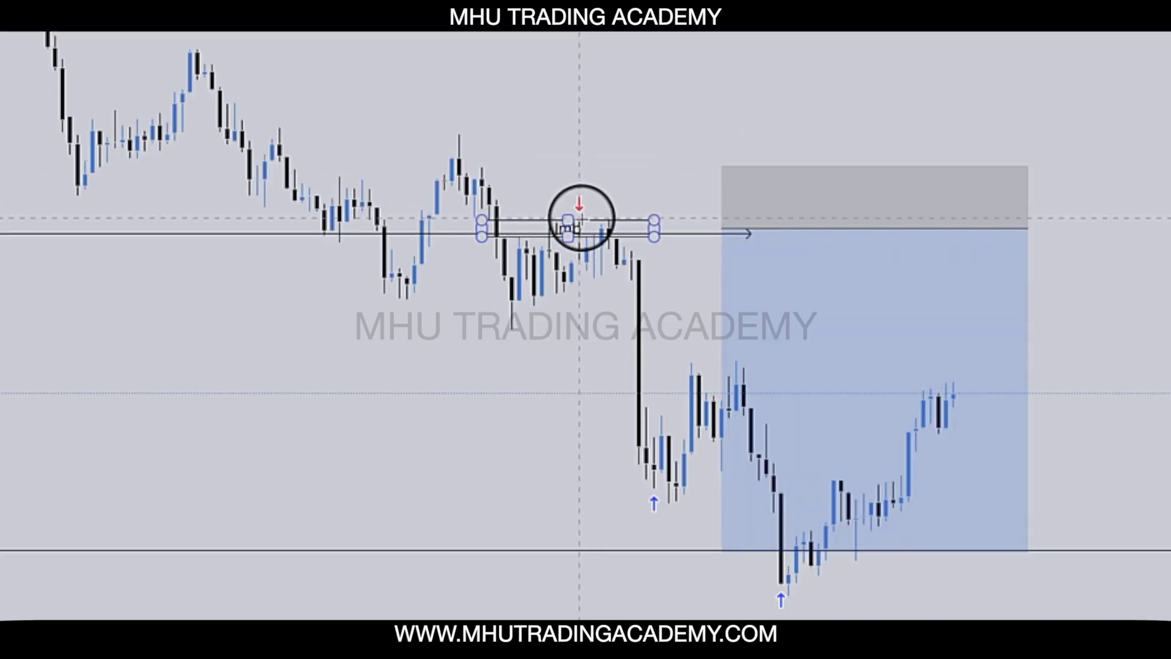
click(585, 203)
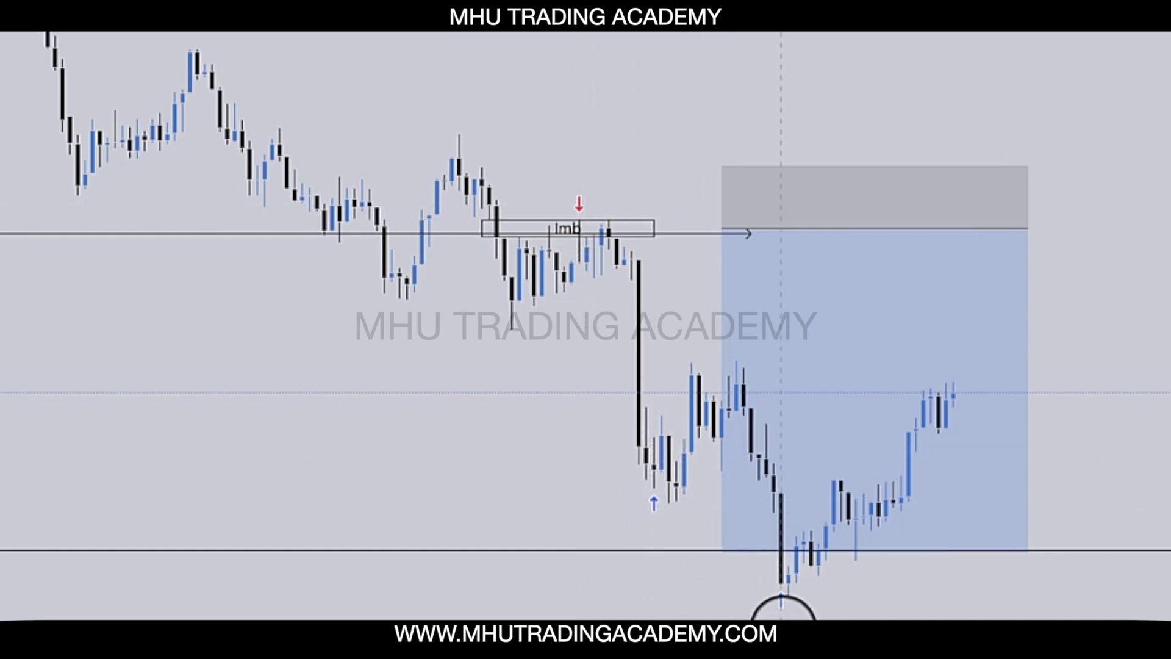
click(787, 554)
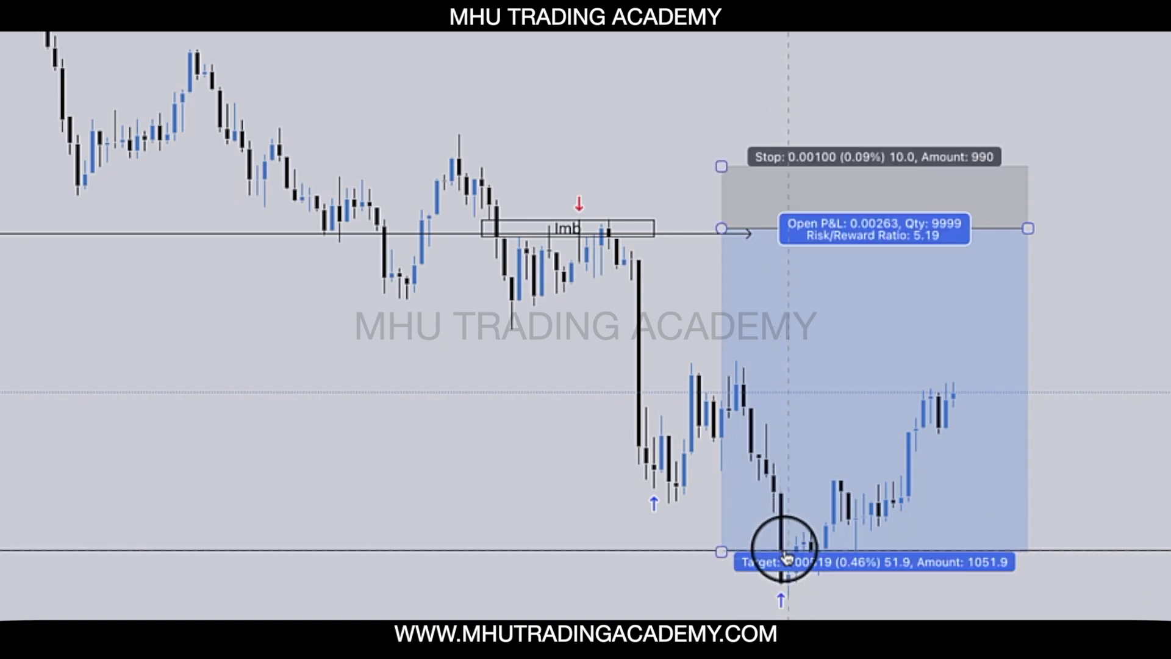